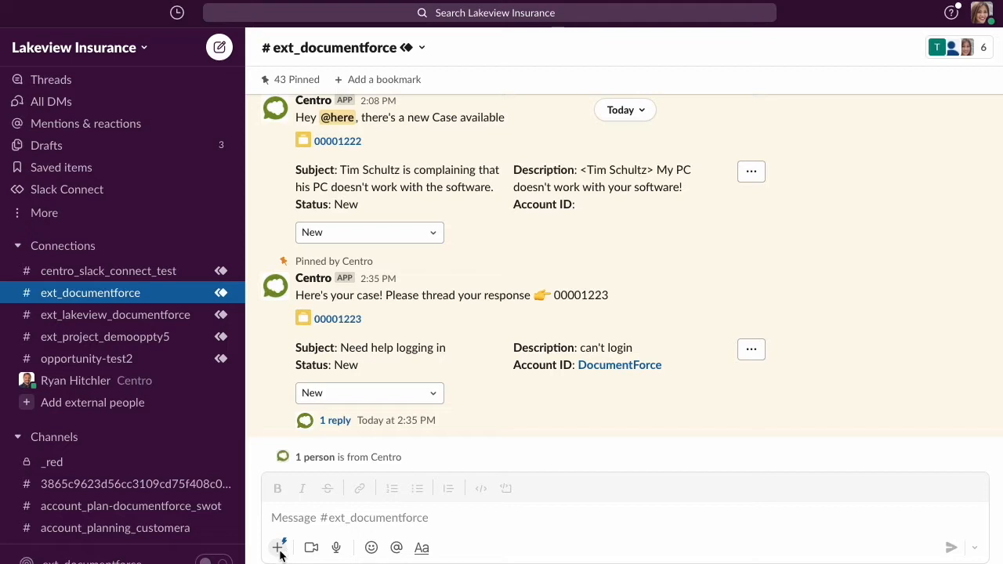
# Run the Log a Case workflow in the ext_documentforce channel and open its case details form.
pyautogui.click(278, 547)
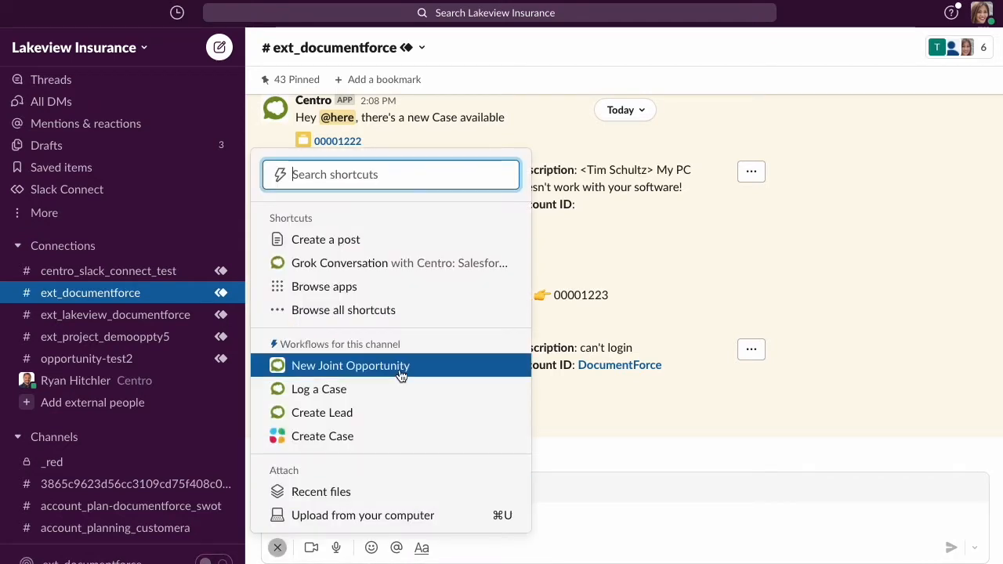
pyautogui.click(365, 389)
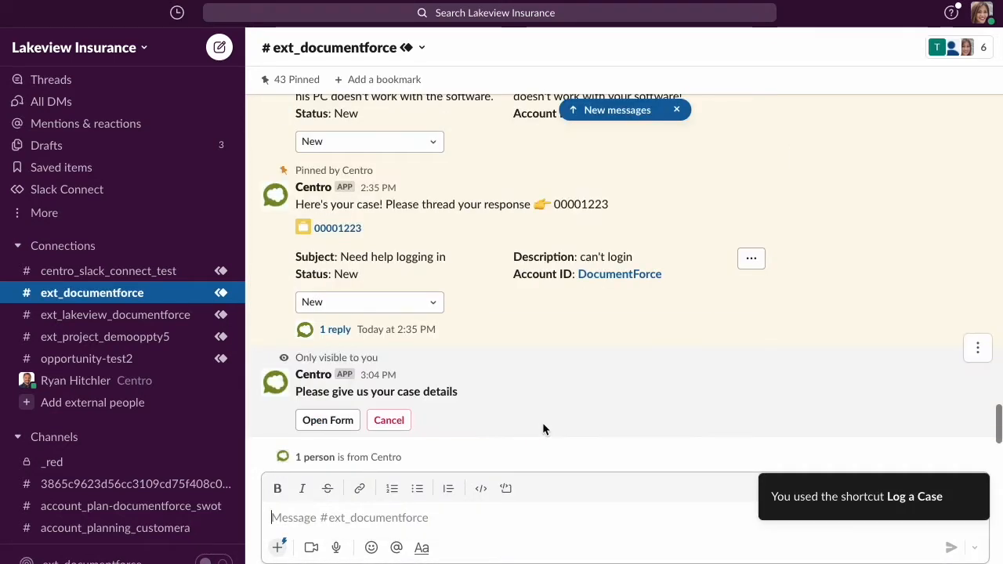
pyautogui.click(327, 420)
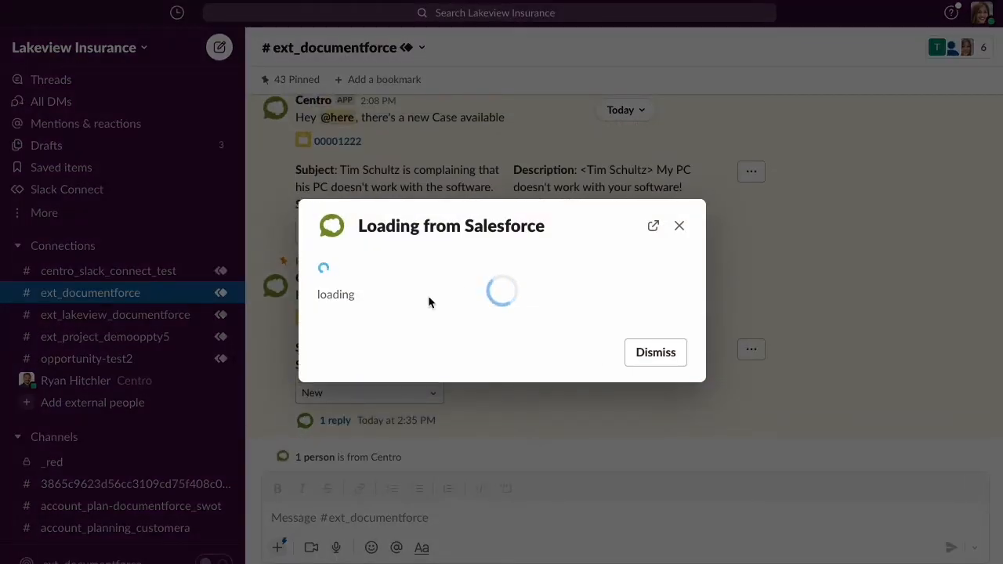
# Enter "Can't login" as the brief summary of the problem and "Help" as the detailed description.
pyautogui.click(417, 227)
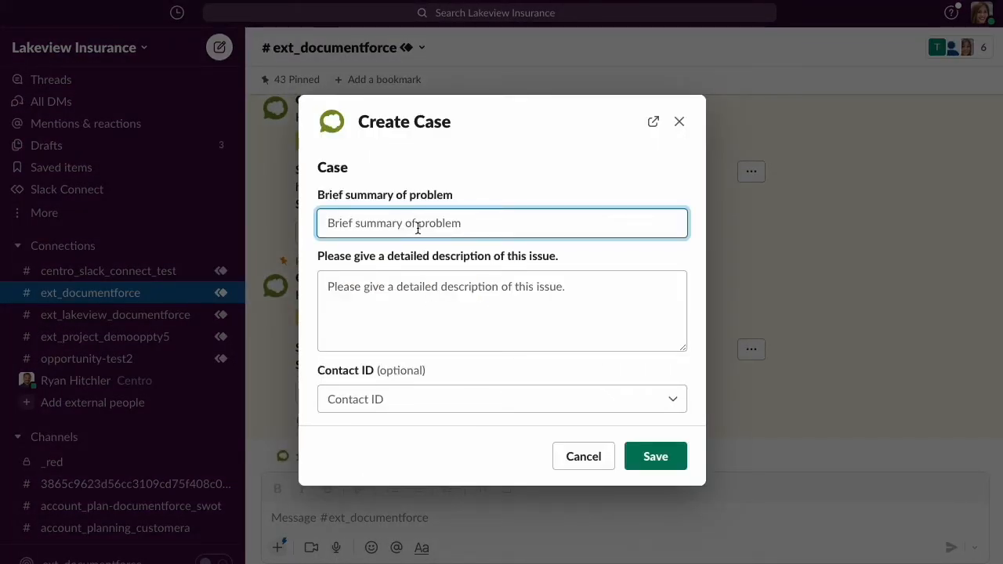
pyautogui.write("Can't")
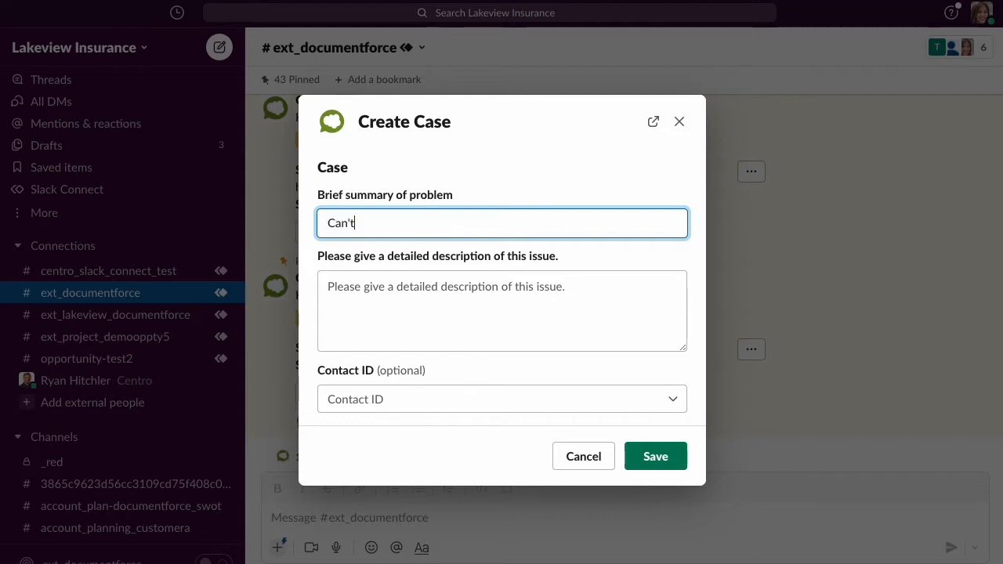
pyautogui.write(' login')
pyautogui.press('Tab')
pyautogui.write('Hel')
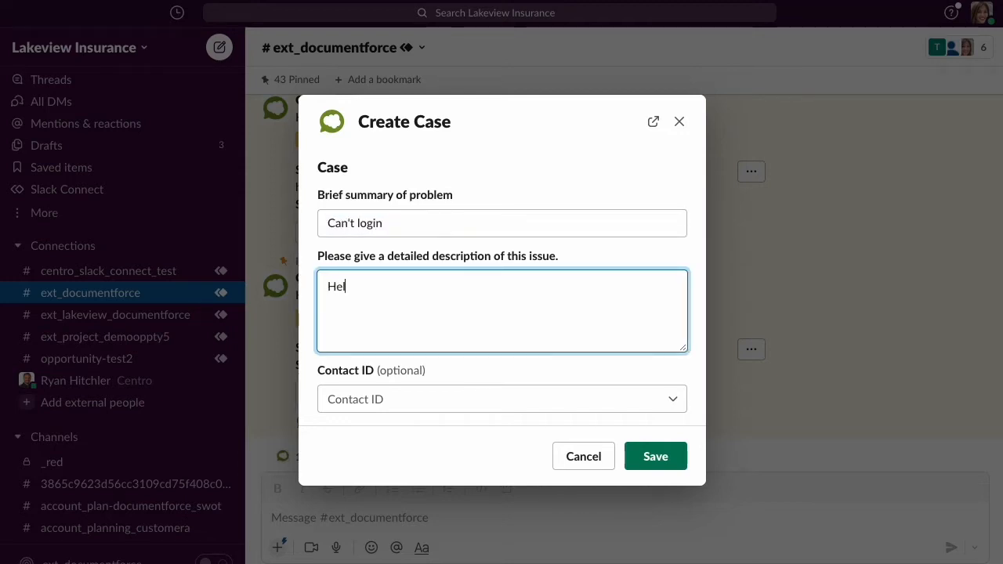
# Look up and select the contact for the case, save the case, and dismiss the confirmation.
pyautogui.click(430, 394)
pyautogui.write('rac')
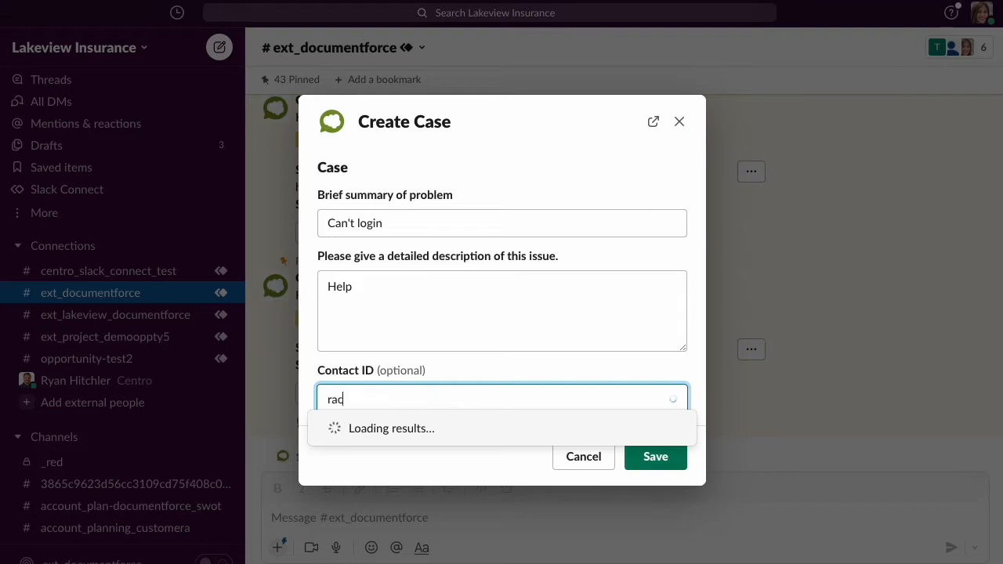
pyautogui.write('h')
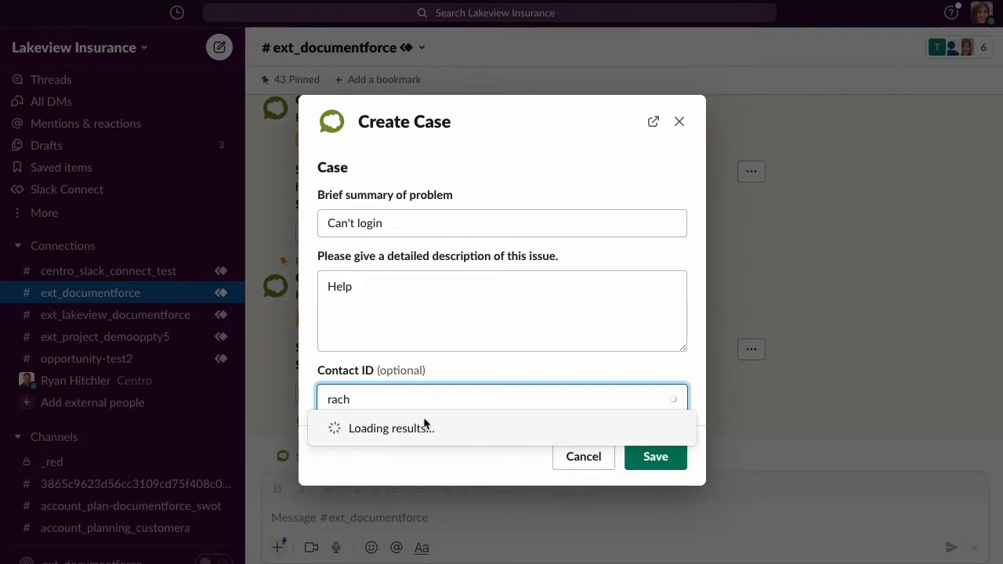
pyautogui.click(400, 452)
pyautogui.click(644, 457)
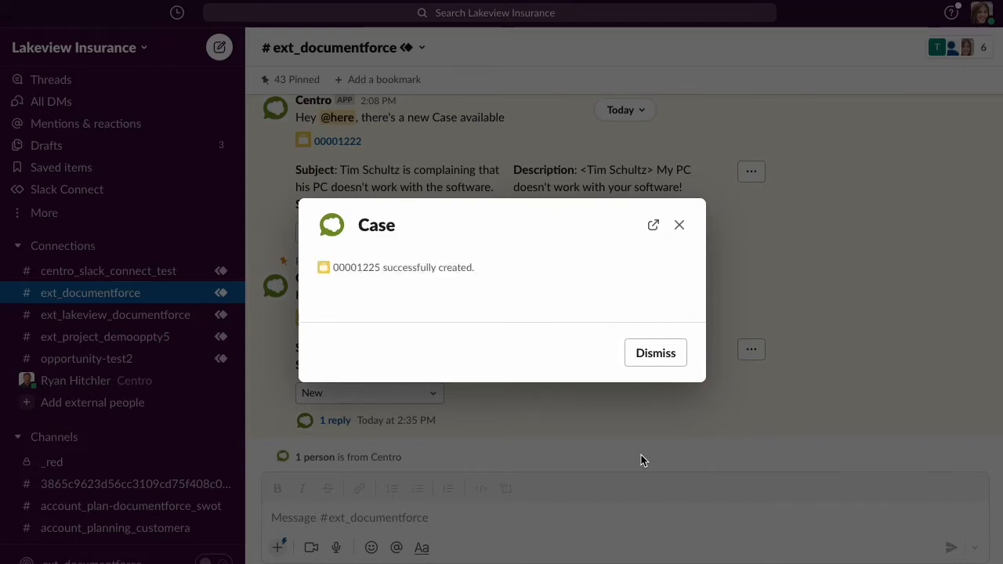
pyautogui.click(655, 354)
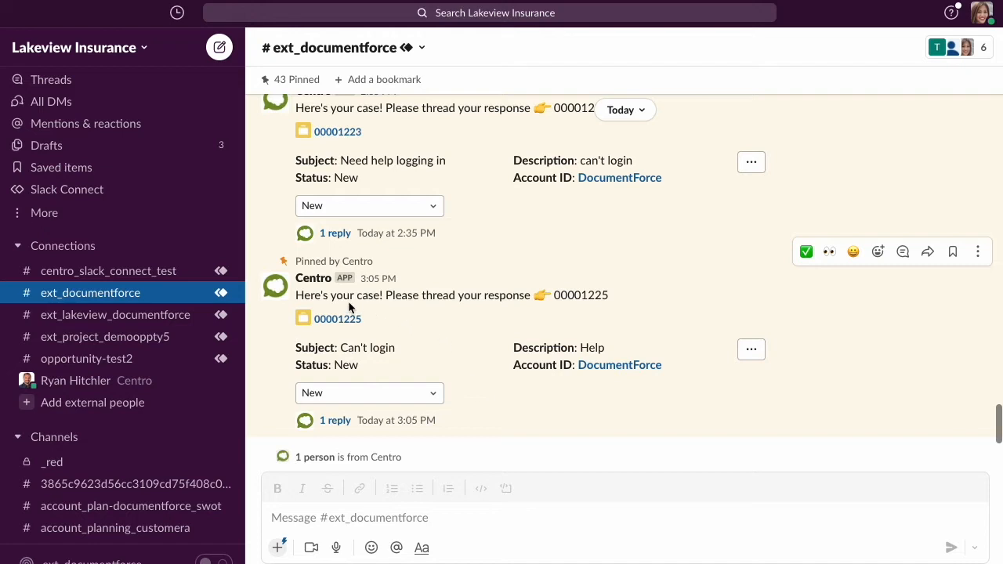
# Copy the link address of the newly posted "Can't login" case.
pyautogui.rightClick(343, 322)
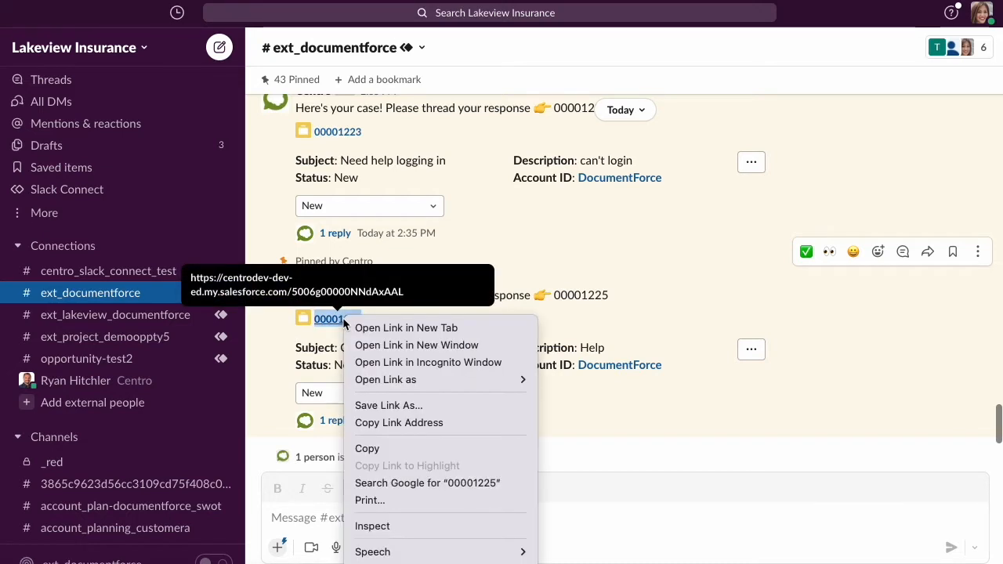
pyautogui.click(404, 424)
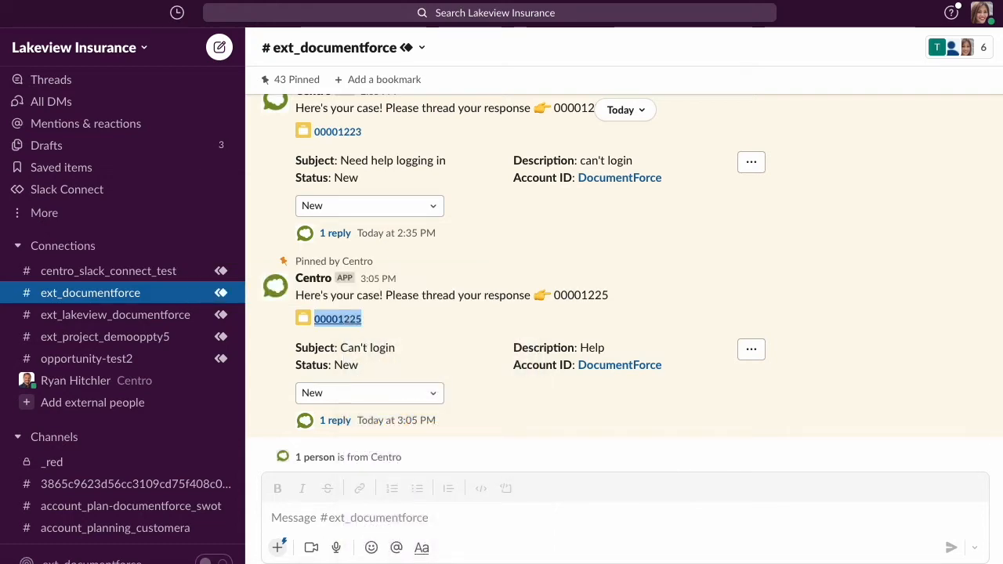
# Switch to the Linked Conversations list in Salesforce and widen the ChannelId column.
pyautogui.click(435, 0)
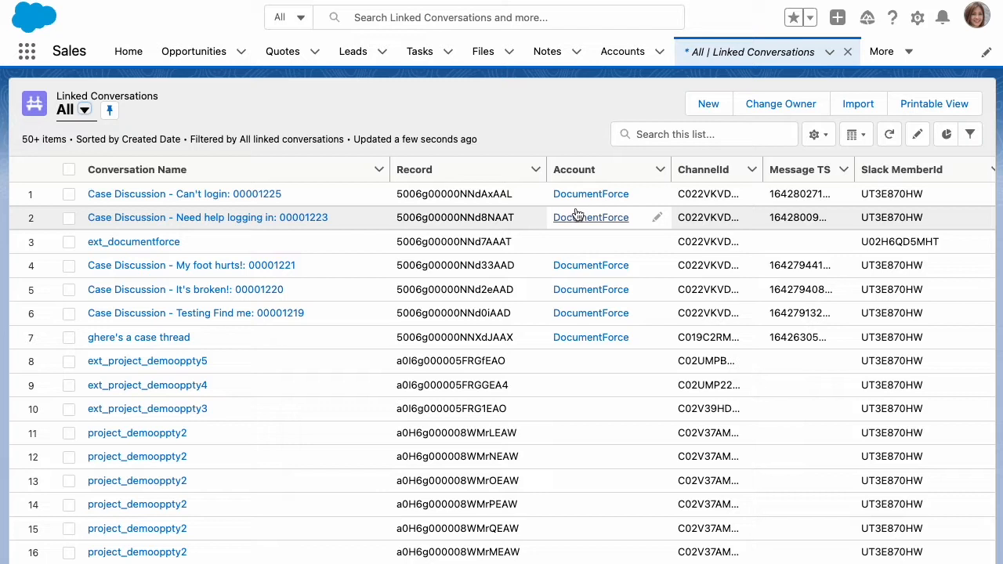
pyautogui.moveTo(762, 170); pyautogui.dragTo(841, 169)
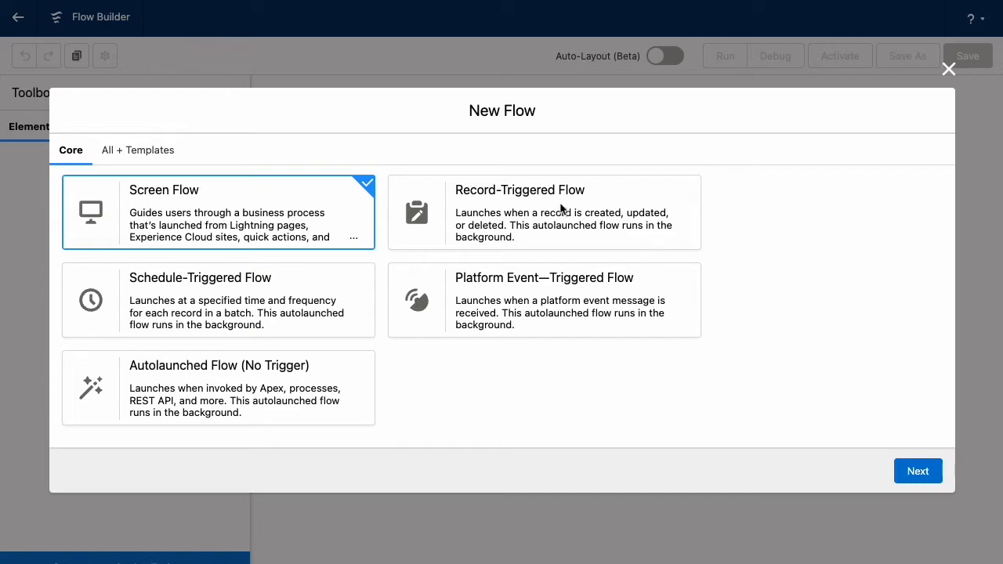
# Create a new Record-Triggered Flow that uses Auto-Layout.
pyautogui.click(544, 221)
pyautogui.click(895, 470)
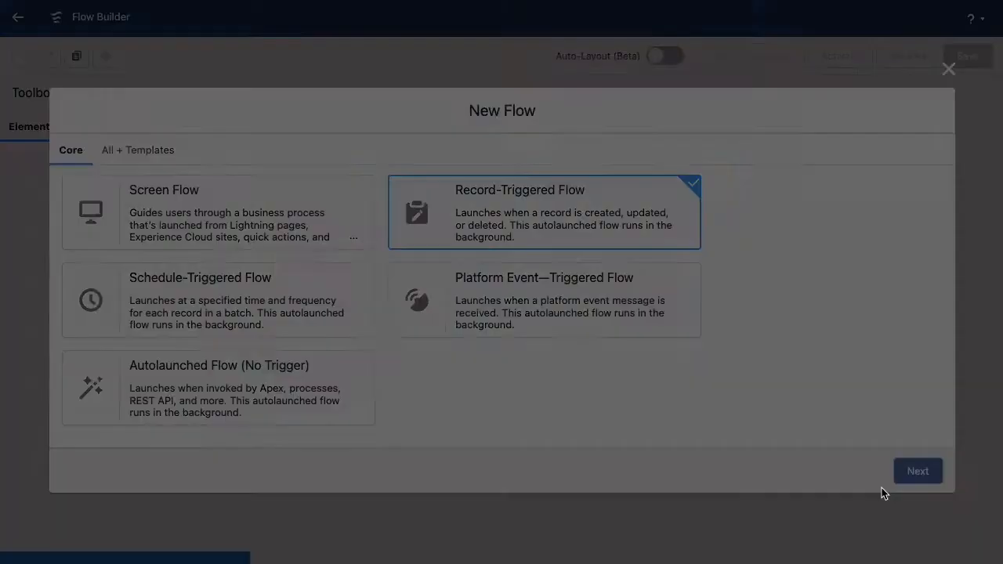
pyautogui.click(572, 232)
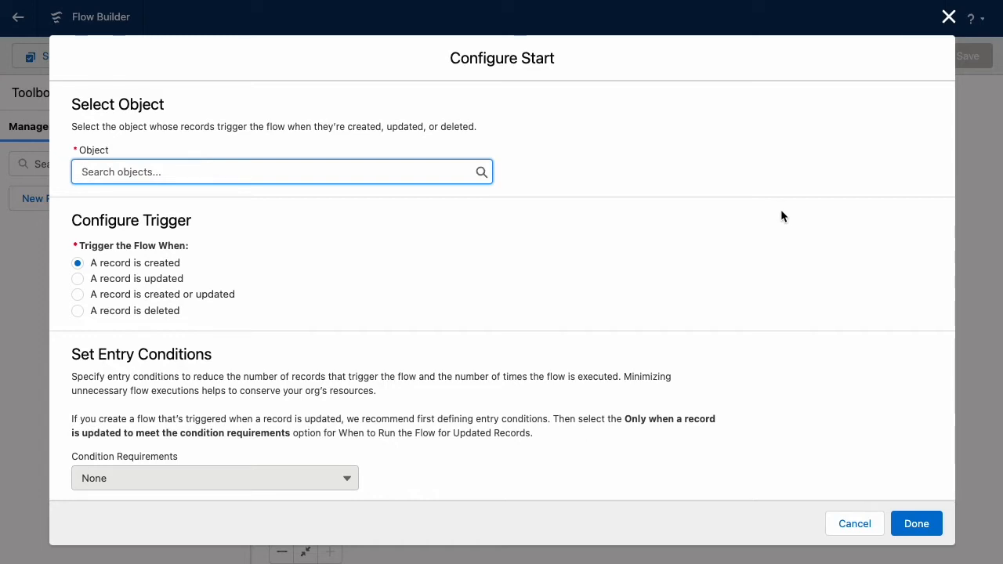
# Set the flow's object to Case and trigger it when a record is updated.
pyautogui.click(271, 172)
pyautogui.write('case')
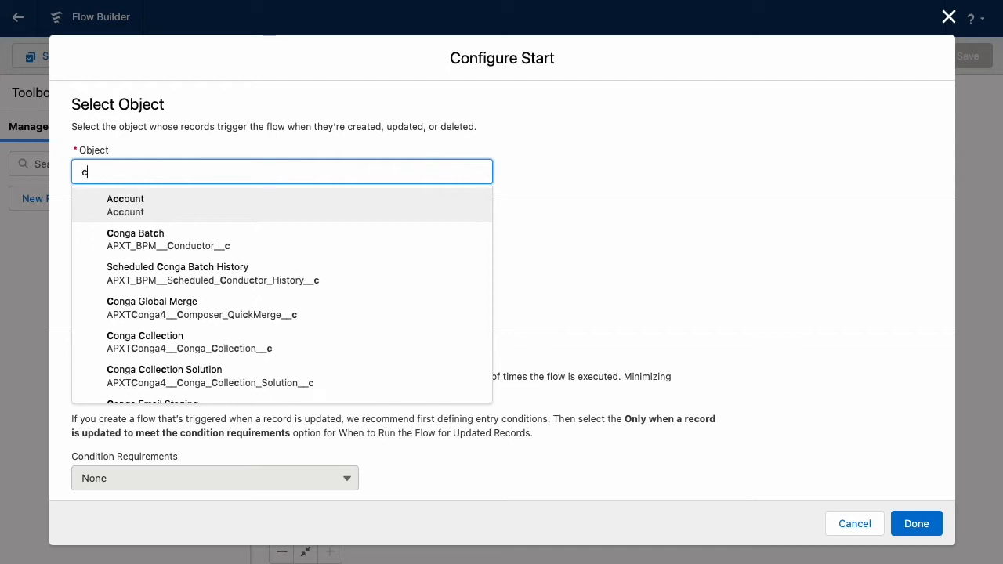
pyautogui.click(243, 200)
pyautogui.scroll(-4, 222, 237)
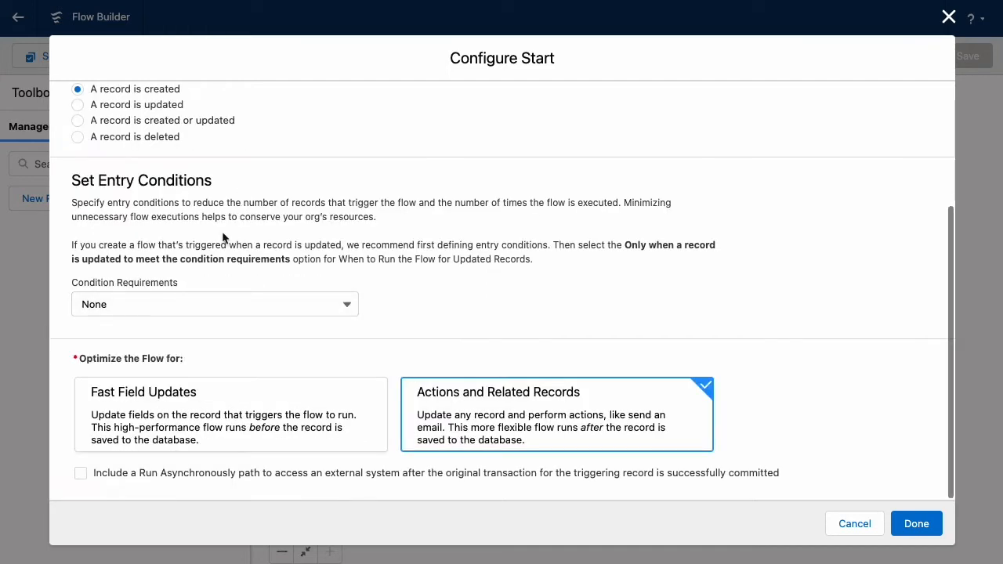
pyautogui.click(207, 311)
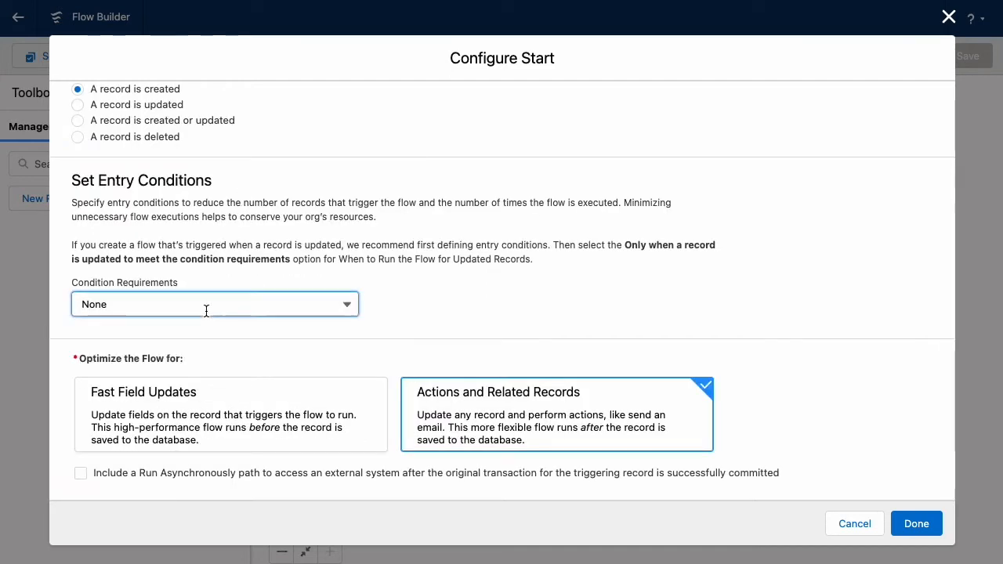
pyautogui.click(208, 162)
pyautogui.scroll(3, 139, 111)
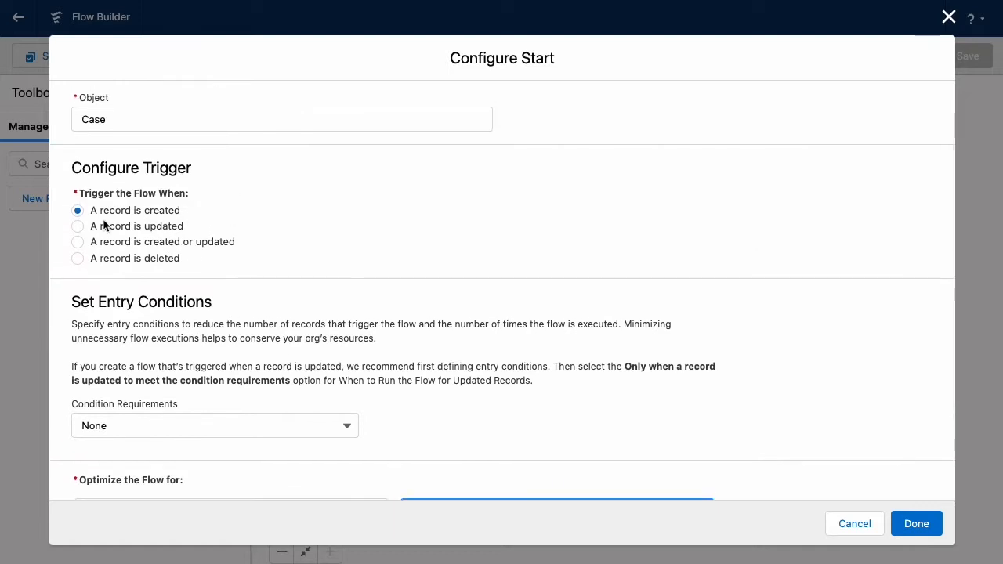
pyautogui.scroll(-3, 314, 324)
# Set the entry condition requirements to All Conditions Are Met (AND) and choose Status as the condition's field.
pyautogui.click(264, 306)
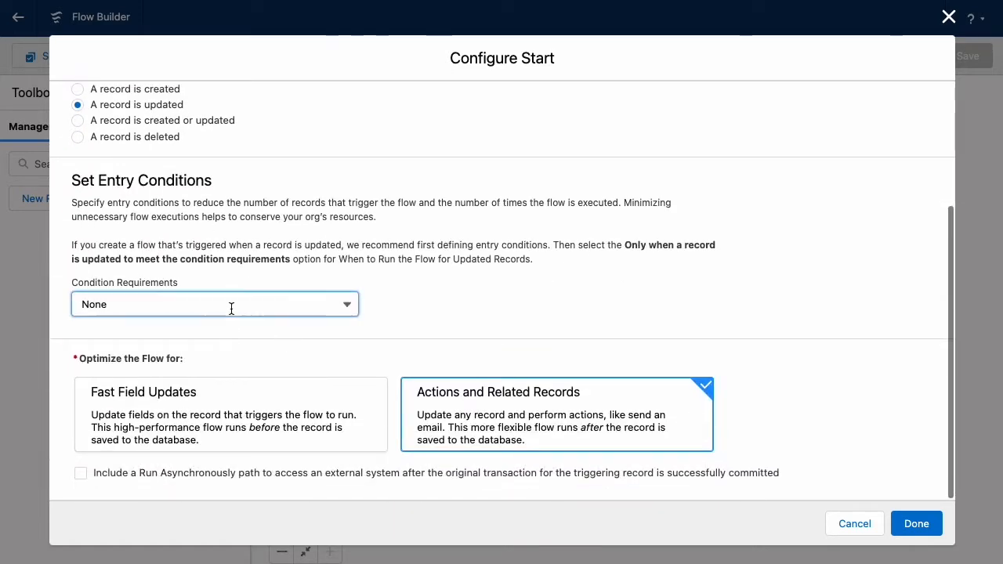
pyautogui.click(222, 361)
pyautogui.click(233, 361)
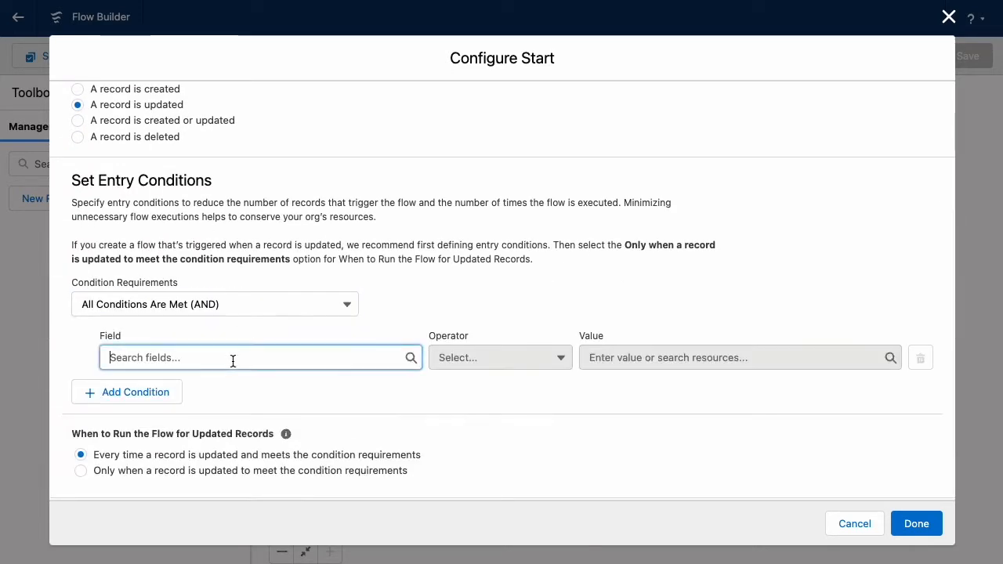
pyautogui.write('case')
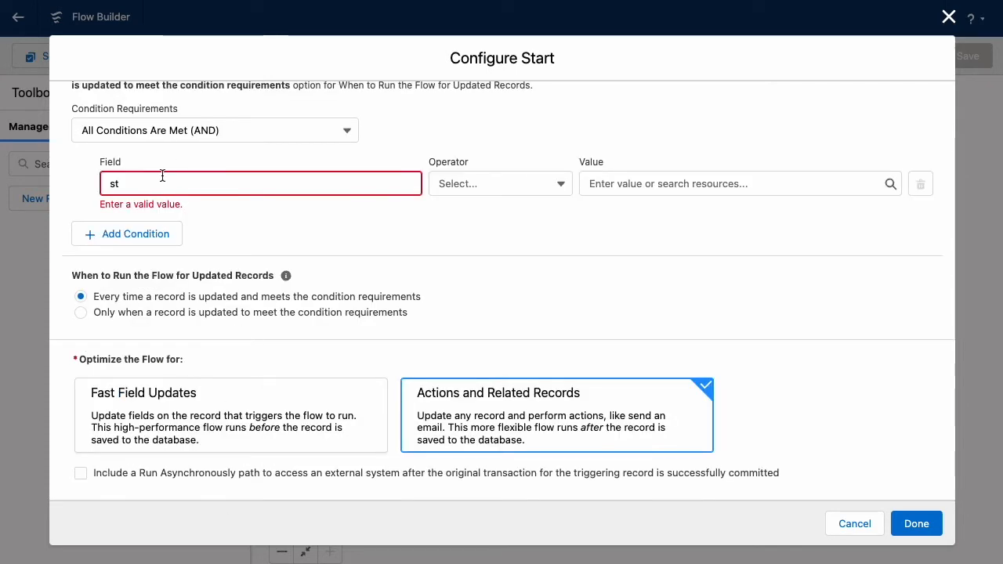
pyautogui.click(161, 181)
pyautogui.write('ast')
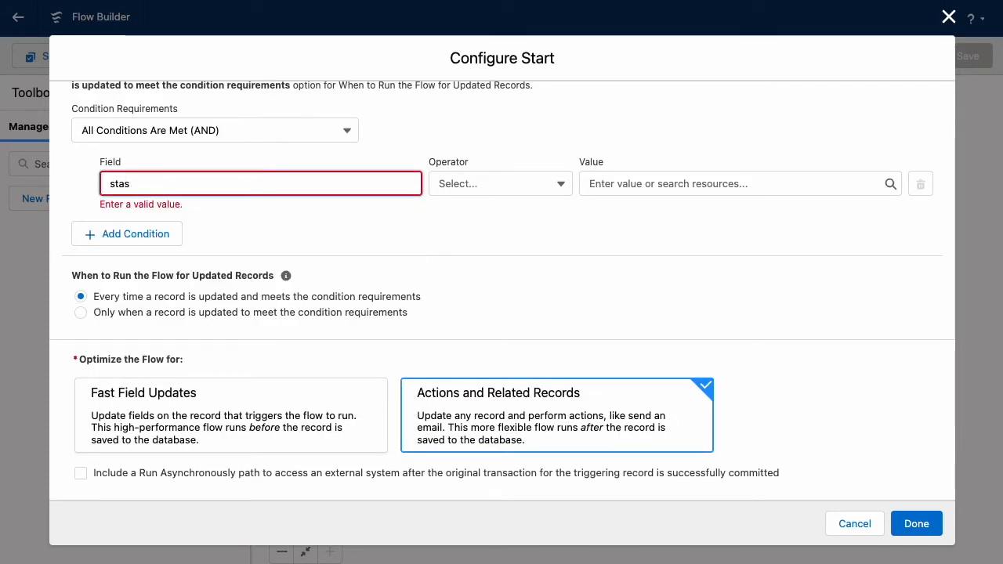
pyautogui.press('BackSpace')
pyautogui.write('t')
pyautogui.click(152, 218)
# Set the Status condition's value to Closed and finish configuring the flow's start.
pyautogui.click(647, 184)
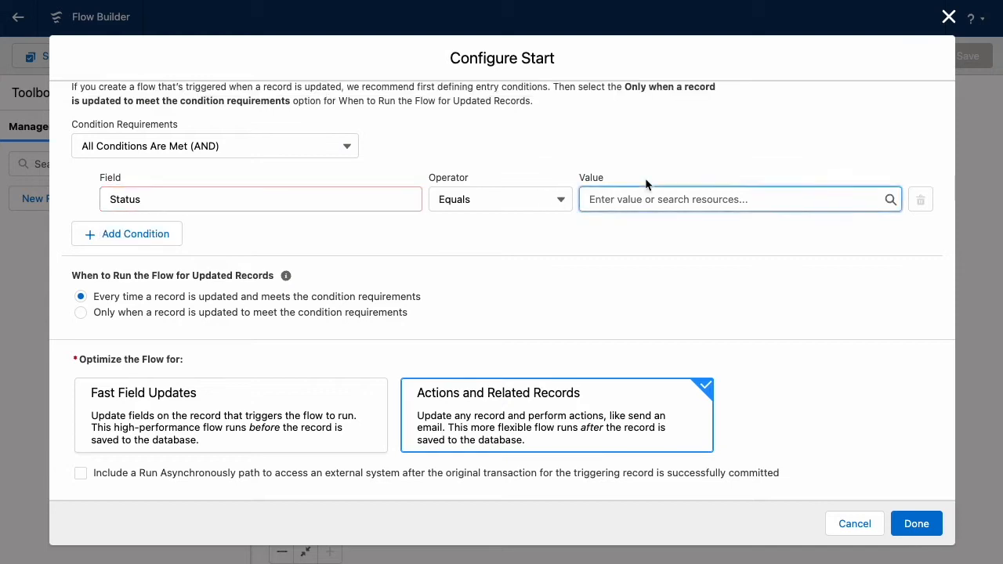
pyautogui.click(645, 197)
pyautogui.click(665, 362)
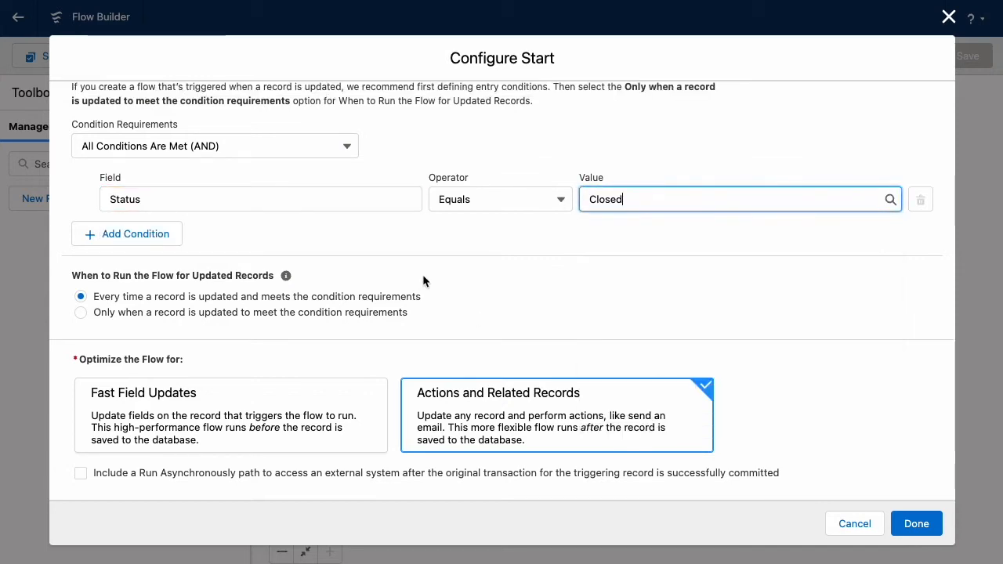
pyautogui.click(494, 257)
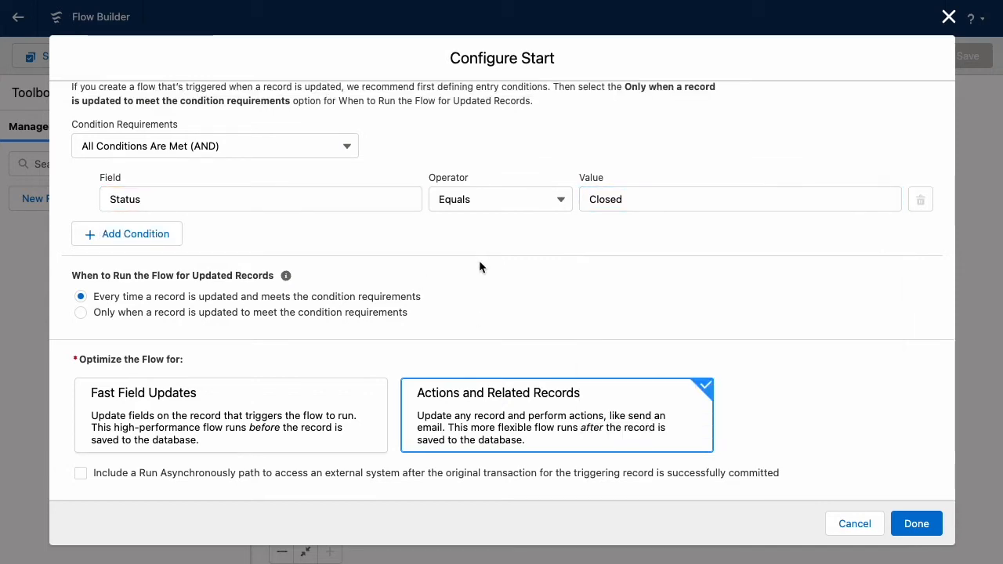
pyautogui.click(916, 523)
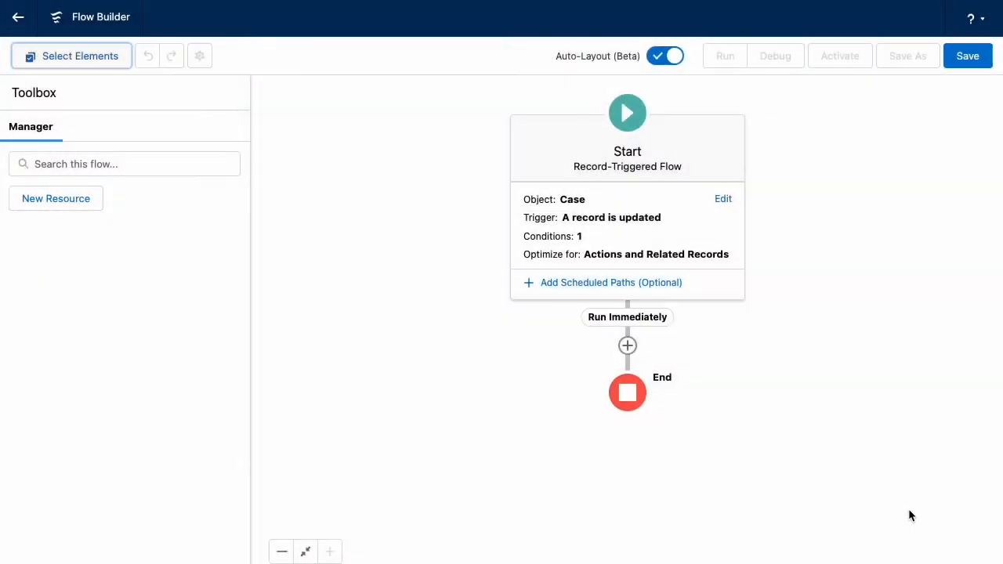
# Add a Get Records element after the flow's start and label it "Get Linked Conversation".
pyautogui.click(626, 346)
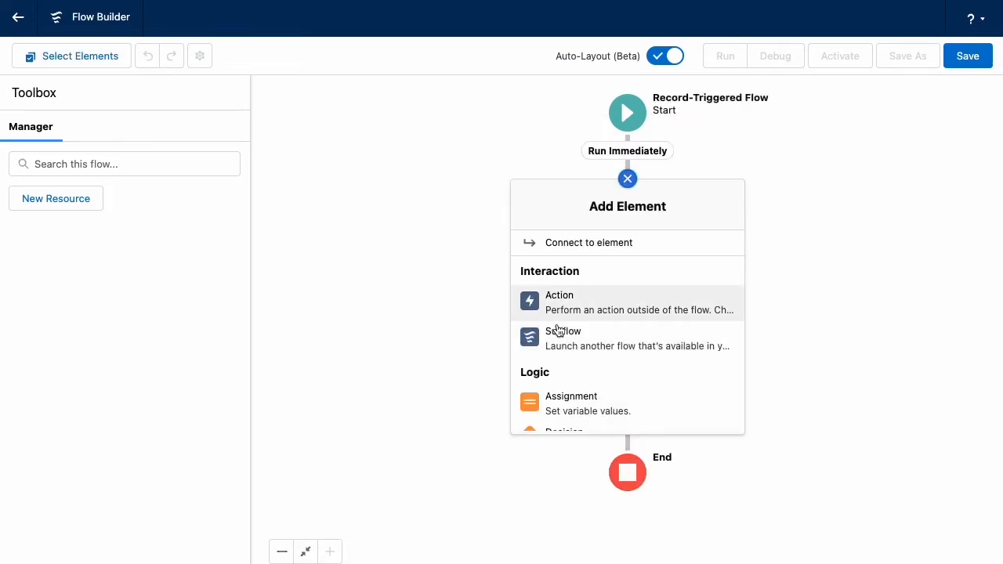
pyautogui.scroll(-3, 565, 376)
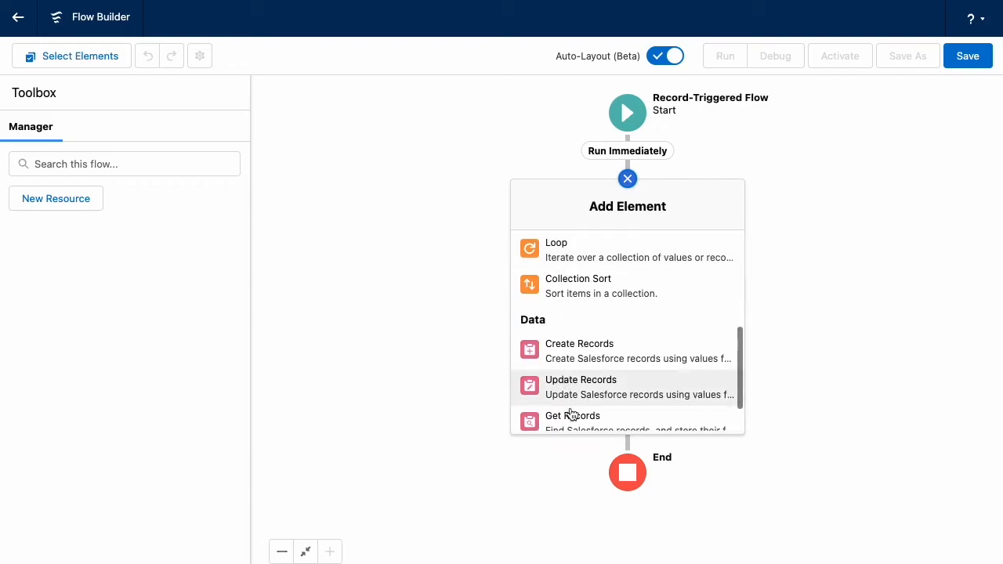
pyautogui.click(589, 416)
pyautogui.click(346, 237)
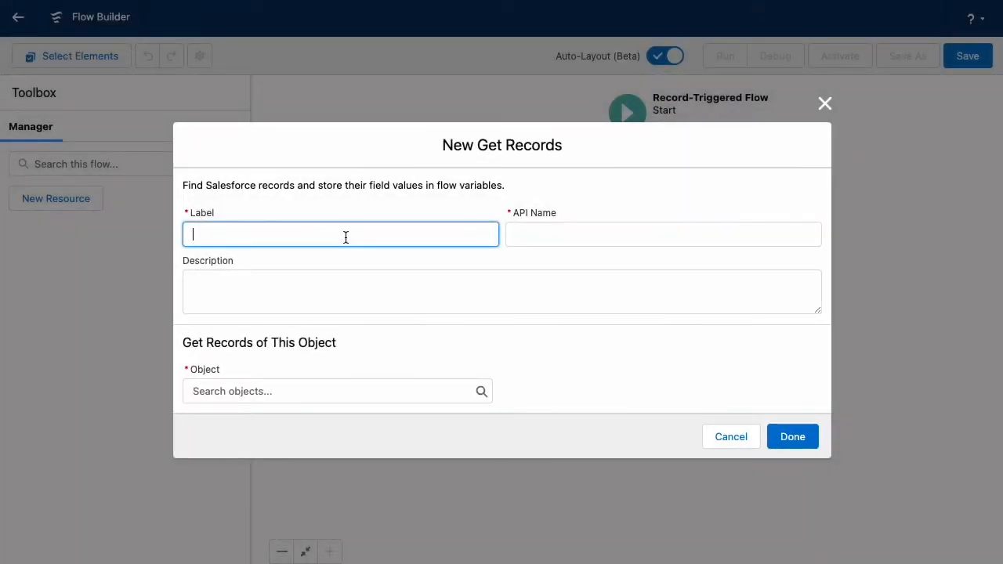
pyautogui.write('Get Linked C')
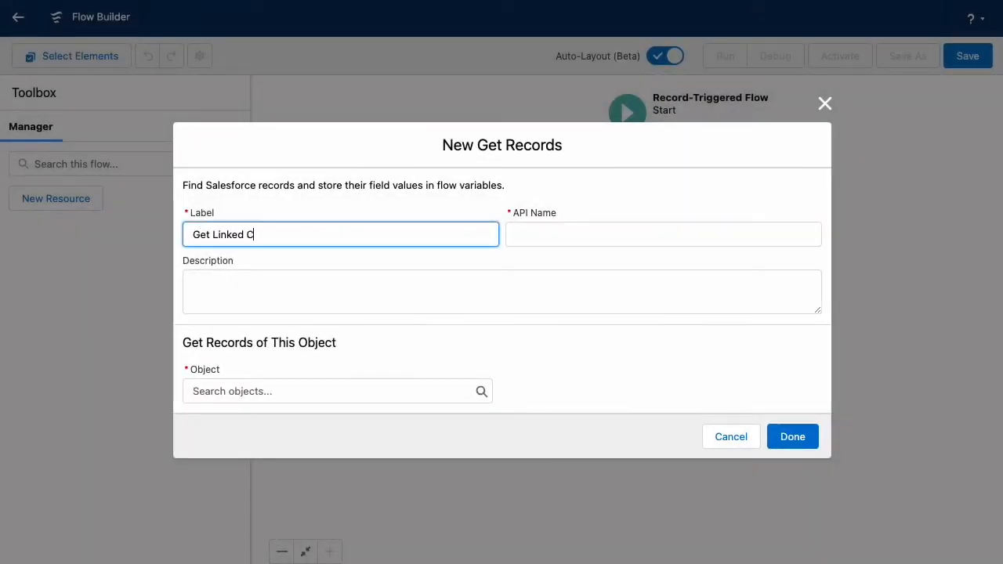
pyautogui.write('onversation')
pyautogui.press('Tab')
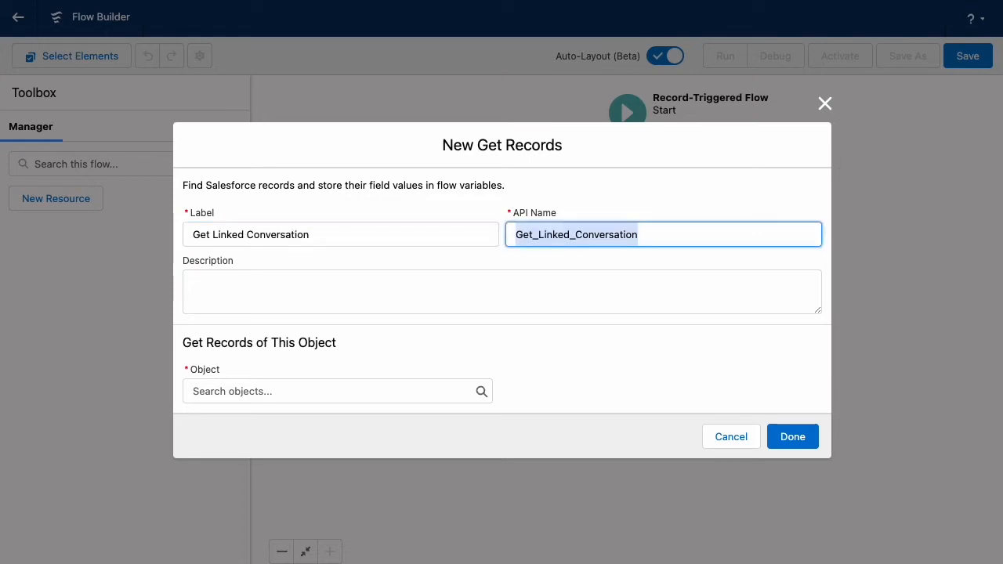
# Set the Get Records object to Linked Conversation and choose Centro__RecordId__c as the filter condition's field.
pyautogui.click(296, 389)
pyautogui.write('lin')
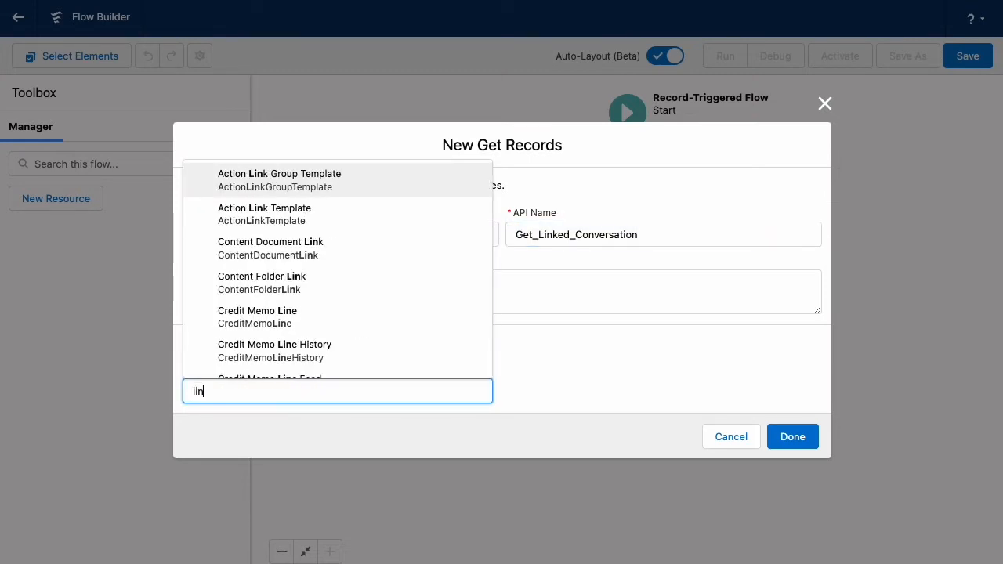
pyautogui.write('ked')
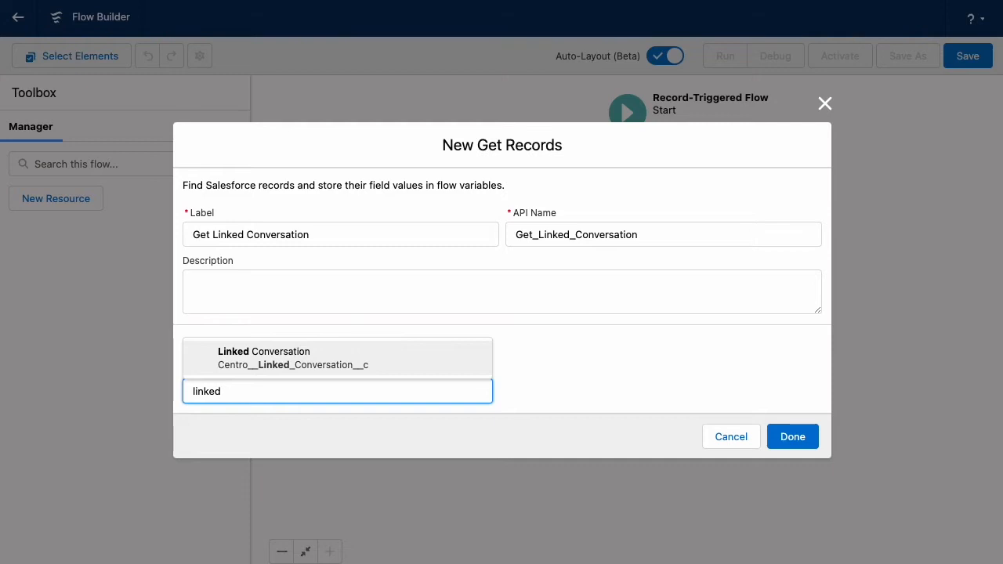
pyautogui.click(362, 353)
pyautogui.click(292, 446)
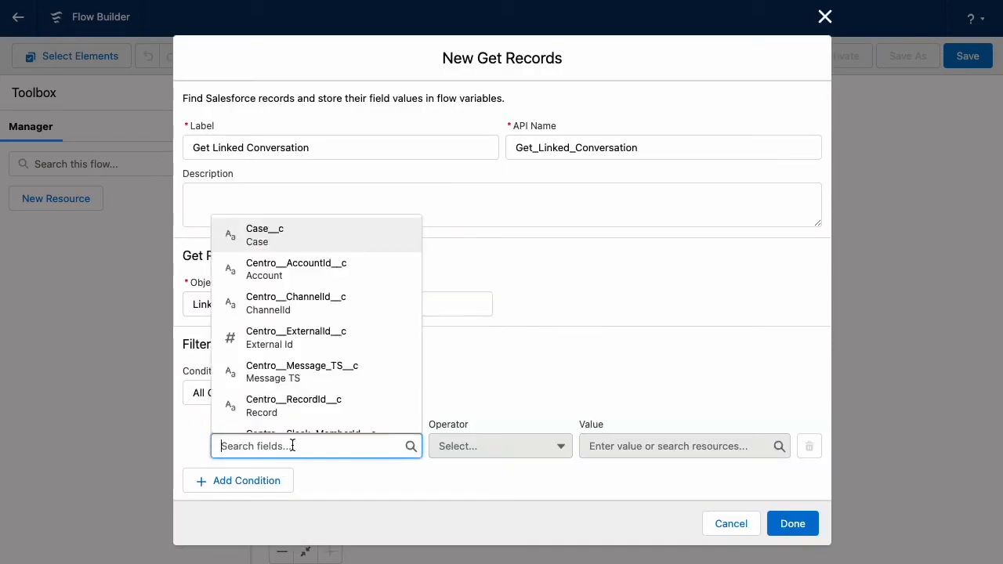
pyautogui.scroll(-1, 303, 388)
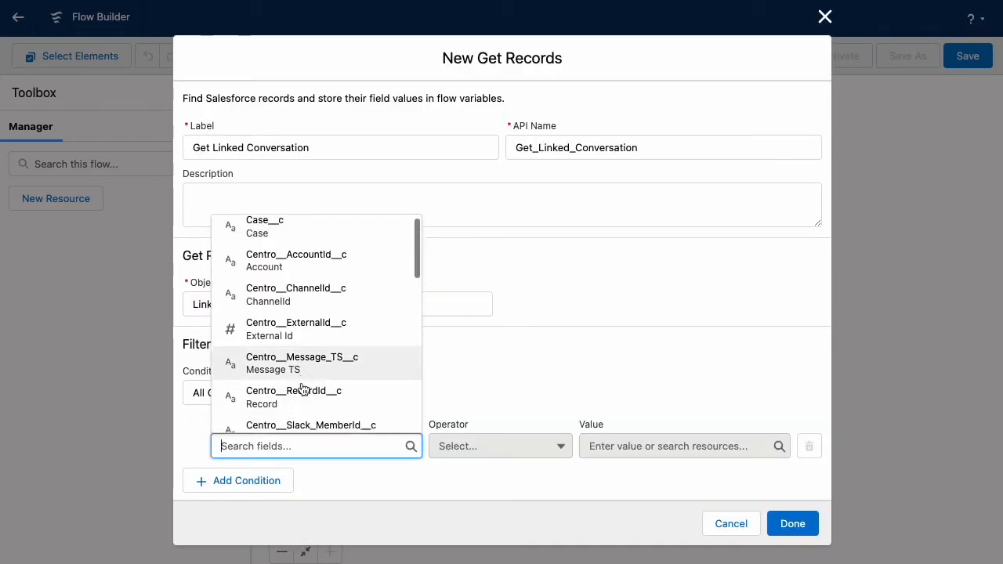
pyautogui.scroll(-1, 302, 389)
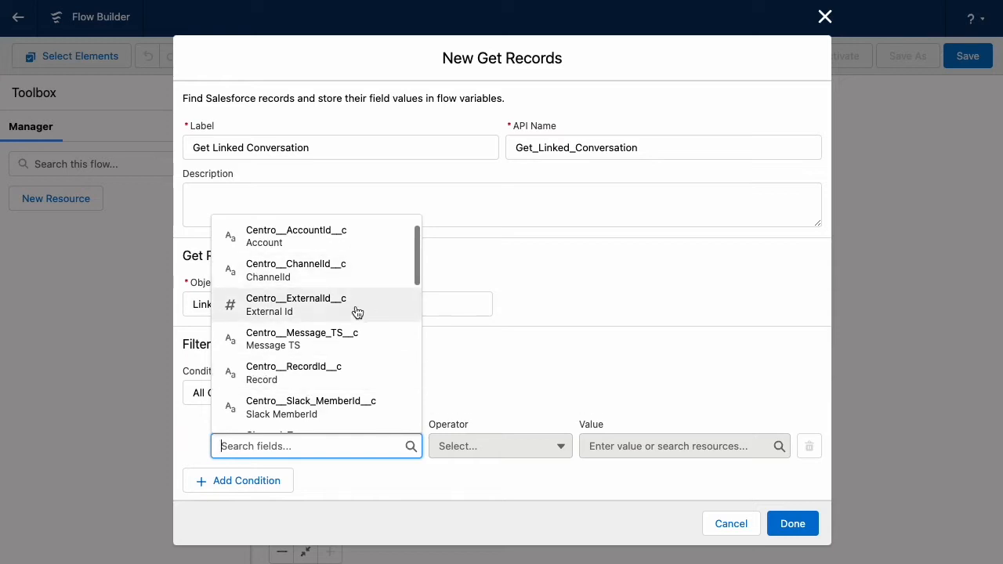
pyautogui.click(288, 377)
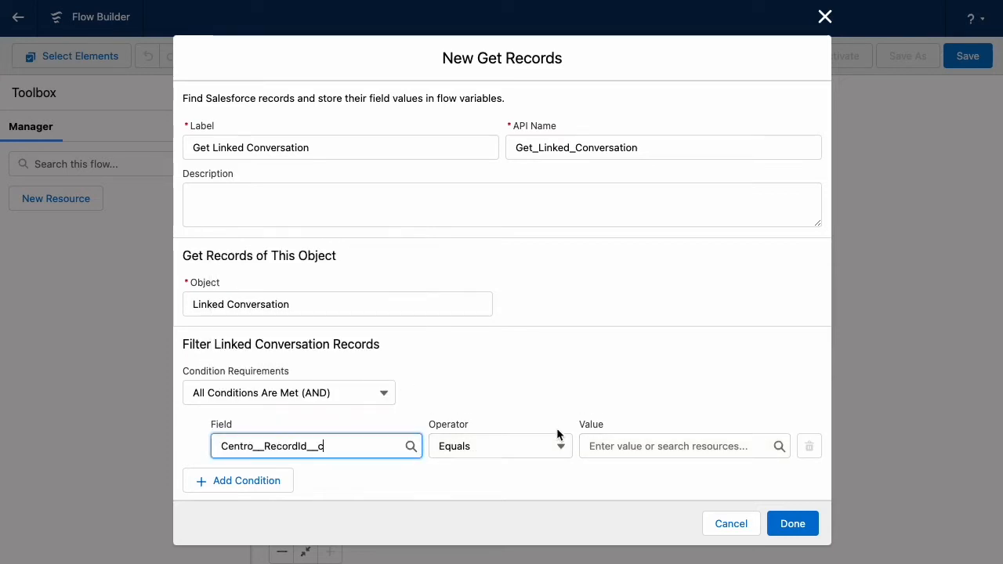
# Set the Centro__RecordId__c filter condition's value to the Case ID of $Record.
pyautogui.click(655, 451)
pyautogui.scroll(-3, 655, 368)
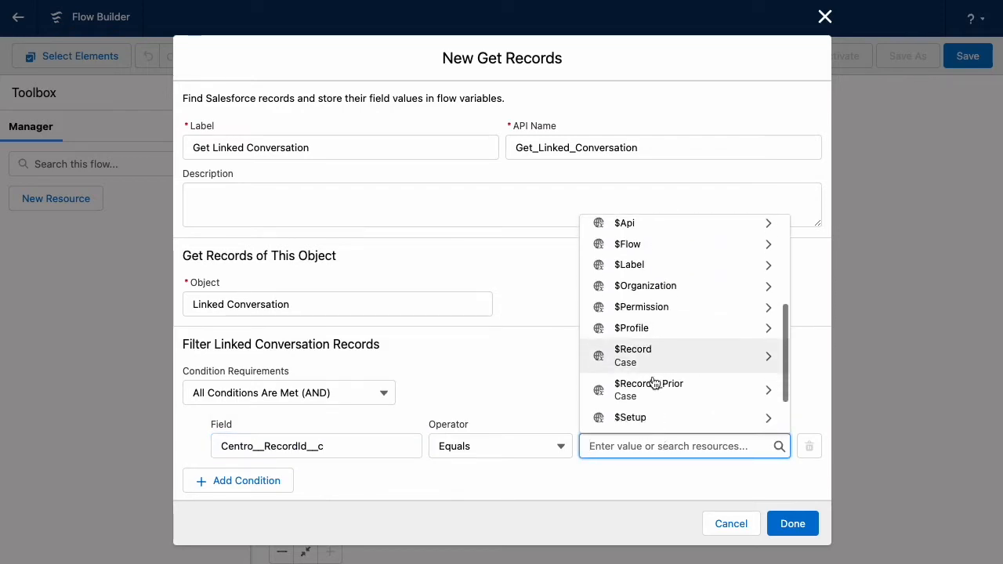
pyautogui.click(679, 361)
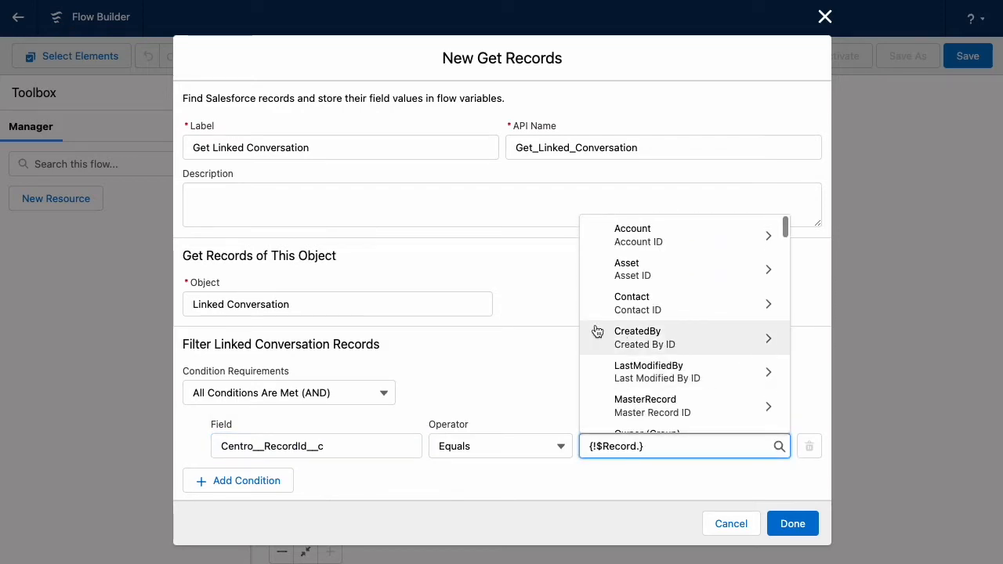
pyautogui.scroll(-3, 698, 298)
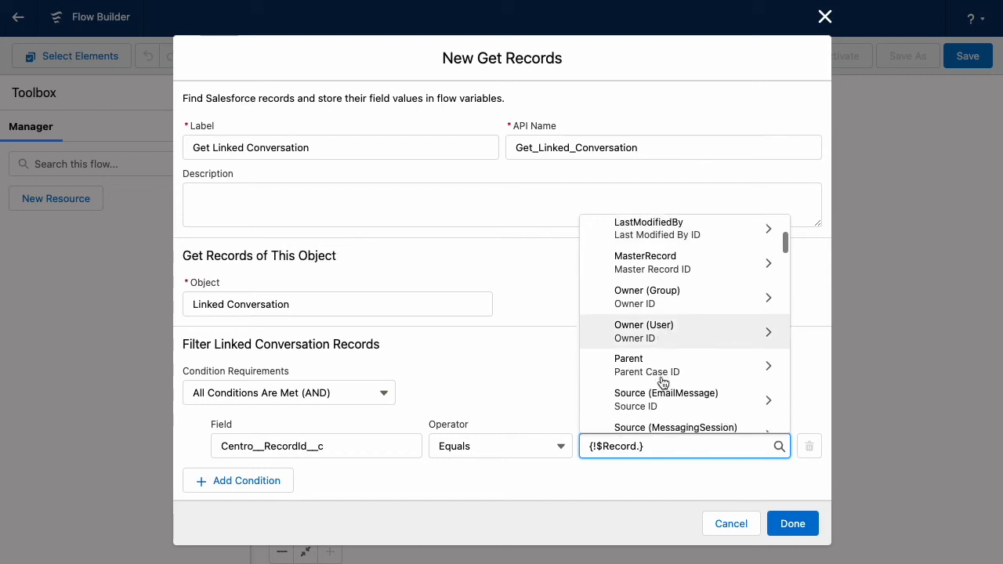
pyautogui.scroll(-5, 662, 382)
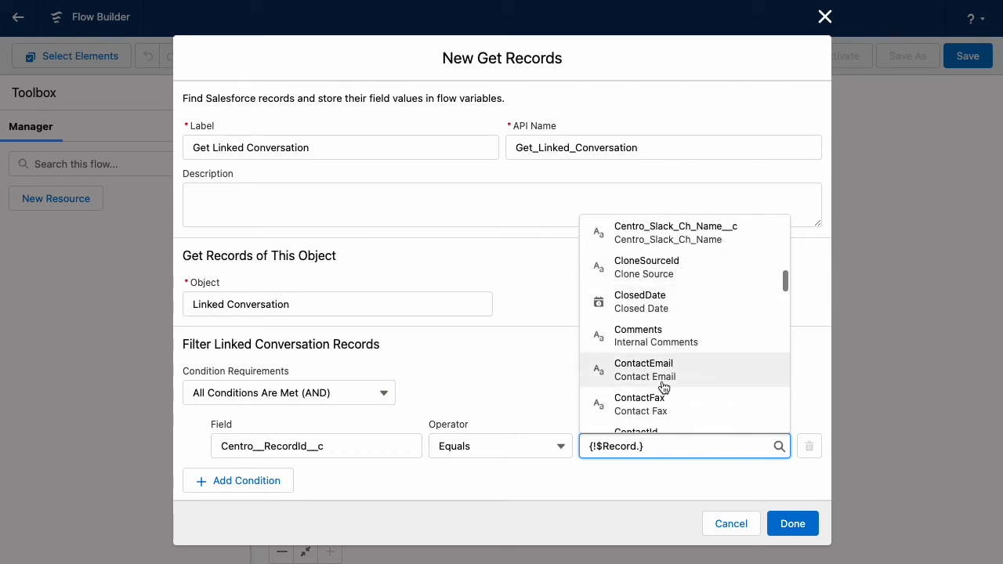
pyautogui.write('id')
pyautogui.scroll(-2, 675, 335)
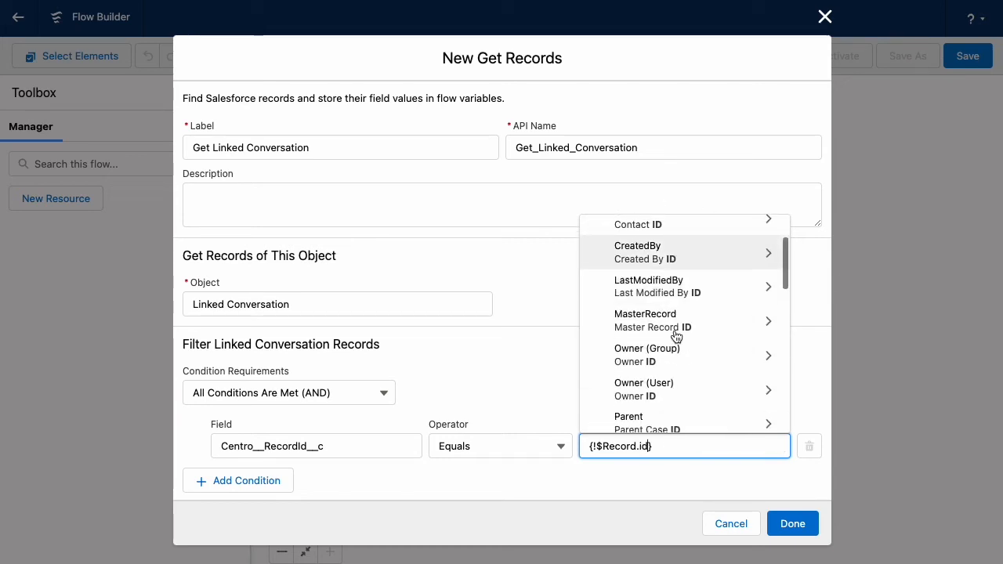
pyautogui.scroll(-6, 676, 335)
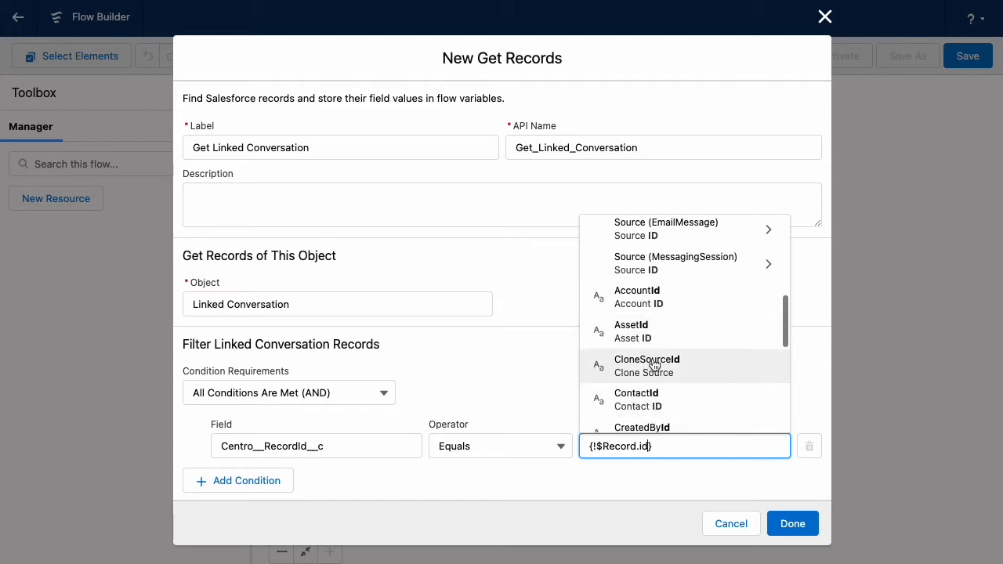
pyautogui.scroll(-2, 654, 365)
pyautogui.click(651, 338)
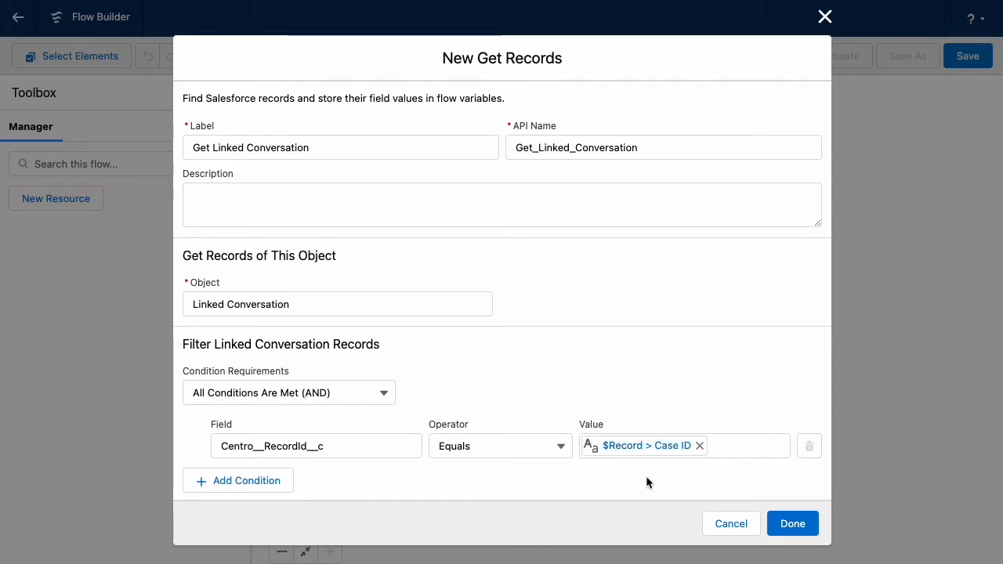
# Finish the Get Records element, leaving it unsorted, storing only the first record and automatically storing all fields.
pyautogui.scroll(-1, 379, 285)
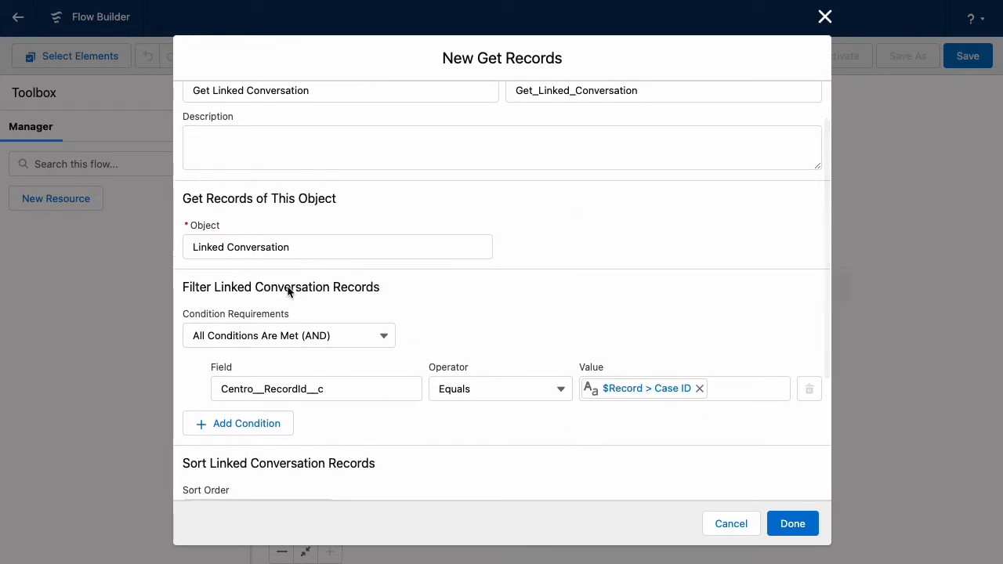
pyautogui.scroll(-2, 457, 450)
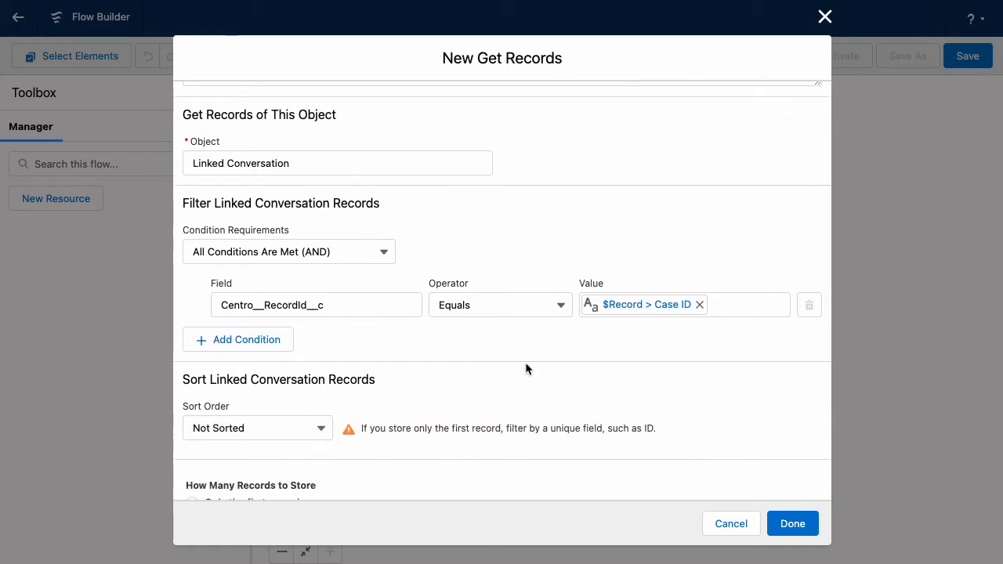
pyautogui.scroll(-1, 558, 444)
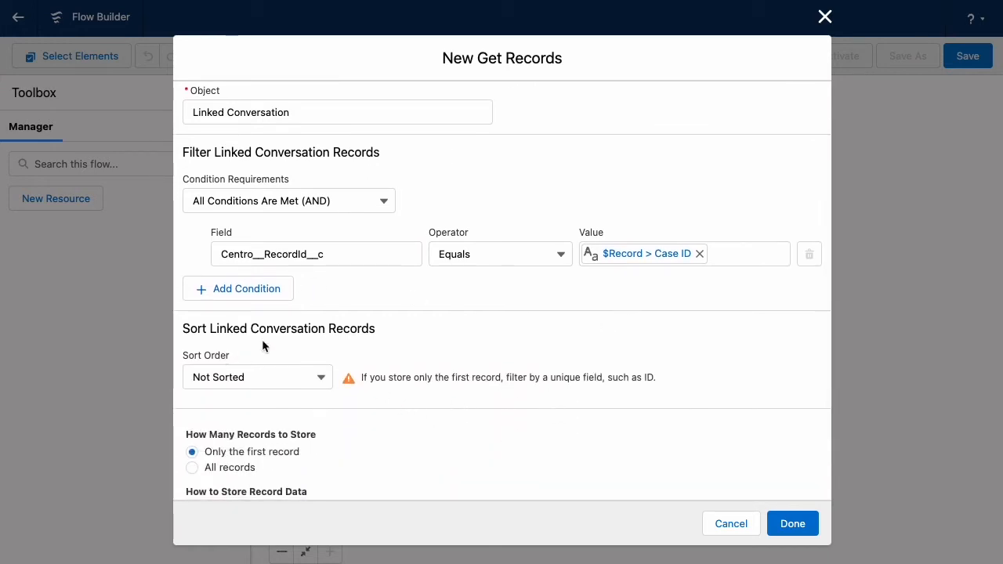
pyautogui.scroll(-1, 392, 454)
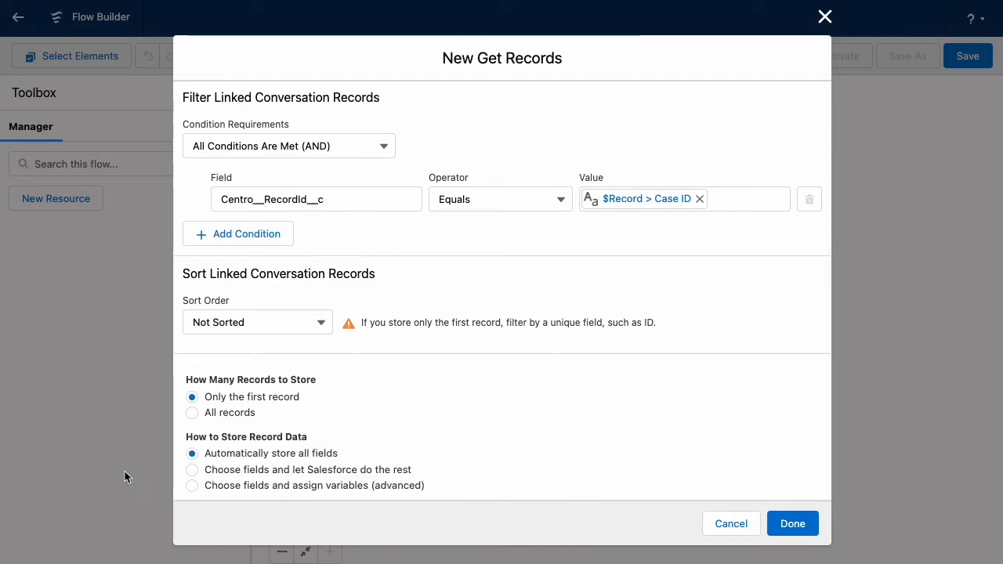
pyautogui.click(787, 538)
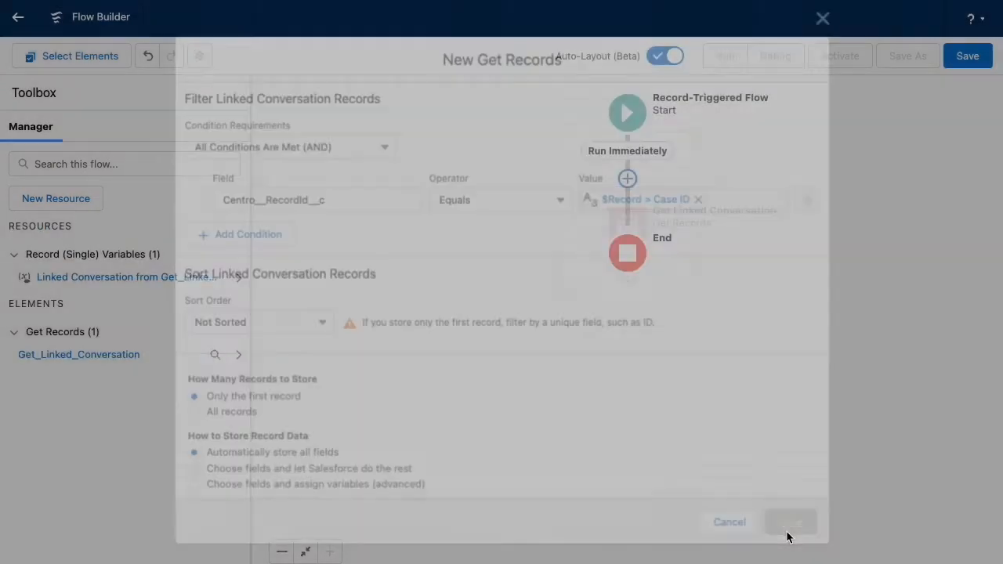
# Add an Assignment element after Get Linked Conversation and label it "Set Vars".
pyautogui.click(627, 272)
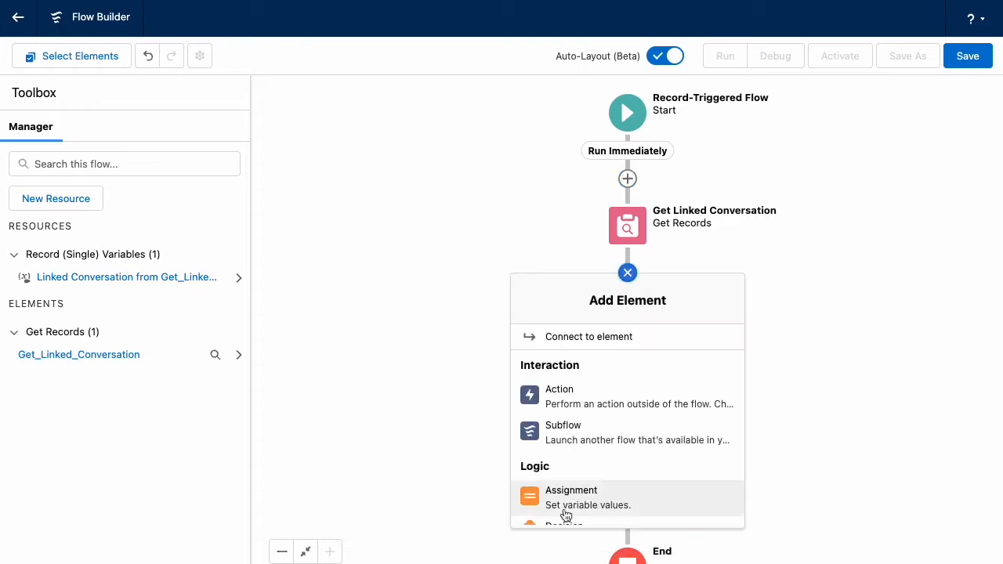
pyautogui.click(626, 505)
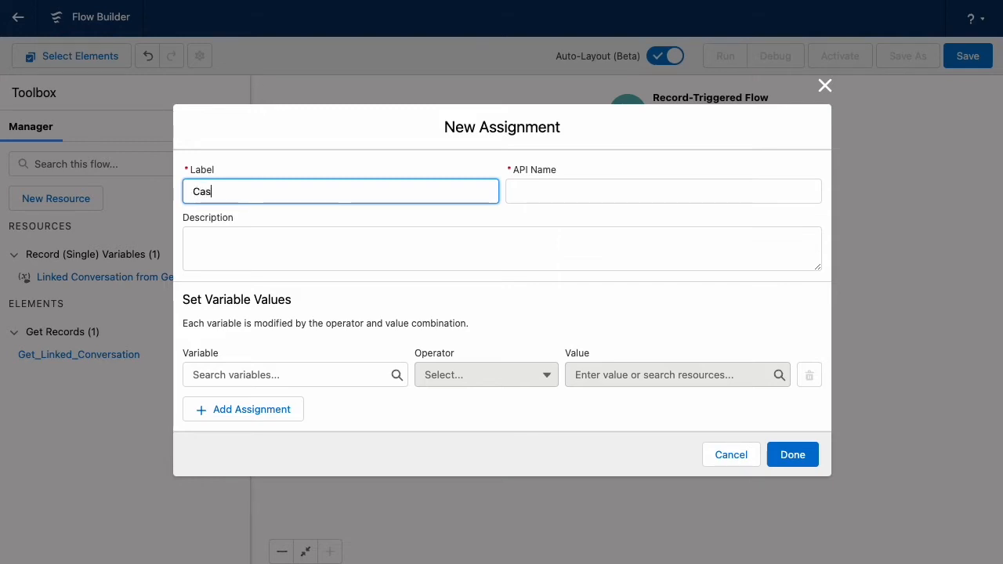
pyautogui.press('BackSpace')
pyautogui.press('BackSpace')
pyautogui.press('BackSpace')
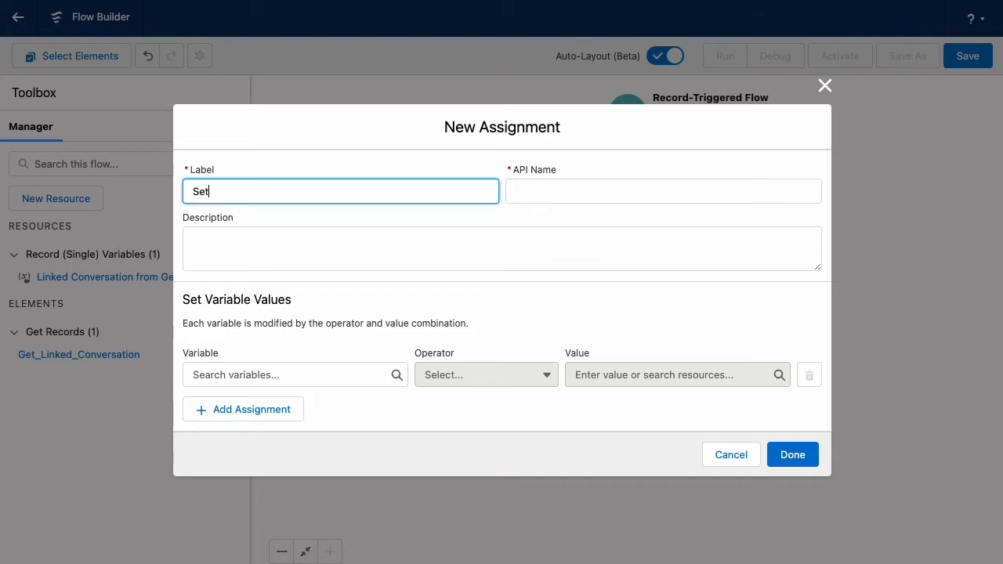
pyautogui.write('Set Vars')
pyautogui.press('Tab')
# Create a new Text variable named varChannelId as the first variable of the assignment.
pyautogui.click(309, 374)
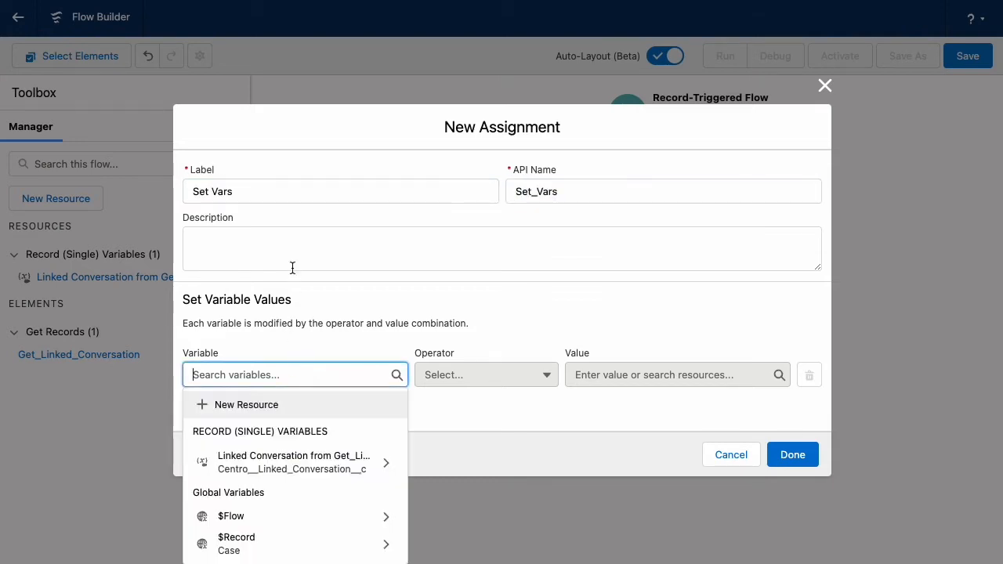
pyautogui.click(246, 404)
pyautogui.click(279, 238)
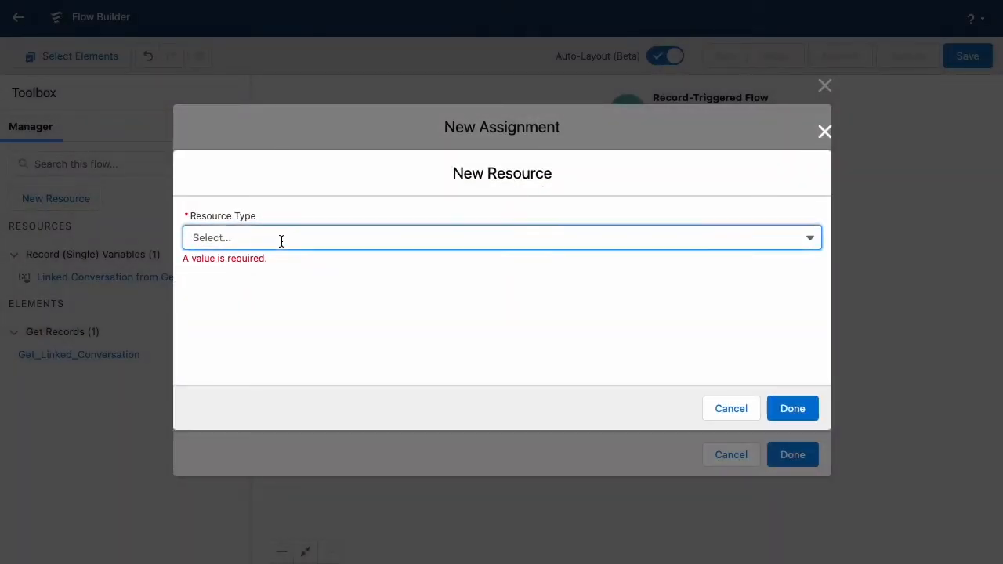
pyautogui.click(233, 268)
pyautogui.click(250, 280)
pyautogui.write('varChannelId')
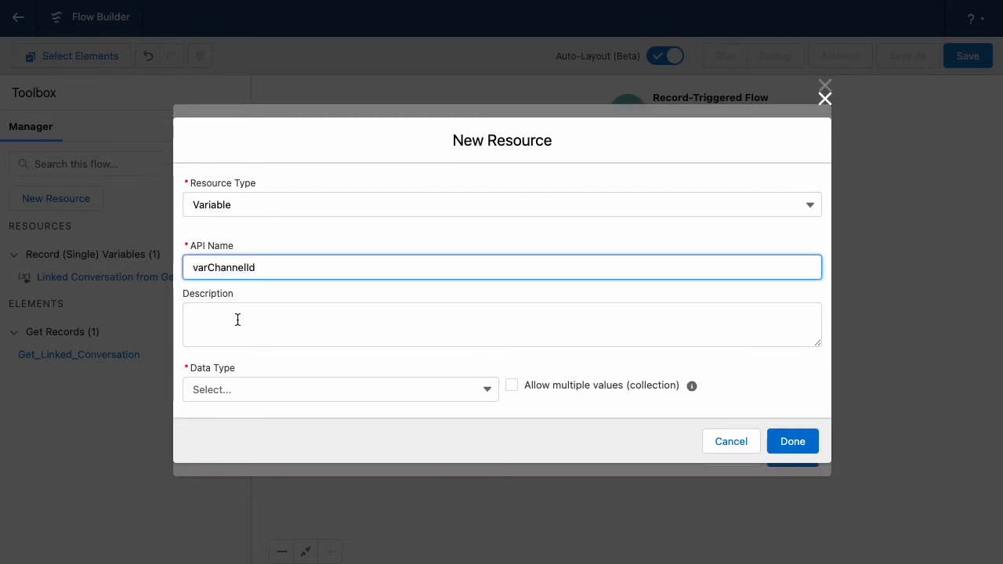
pyautogui.click(232, 390)
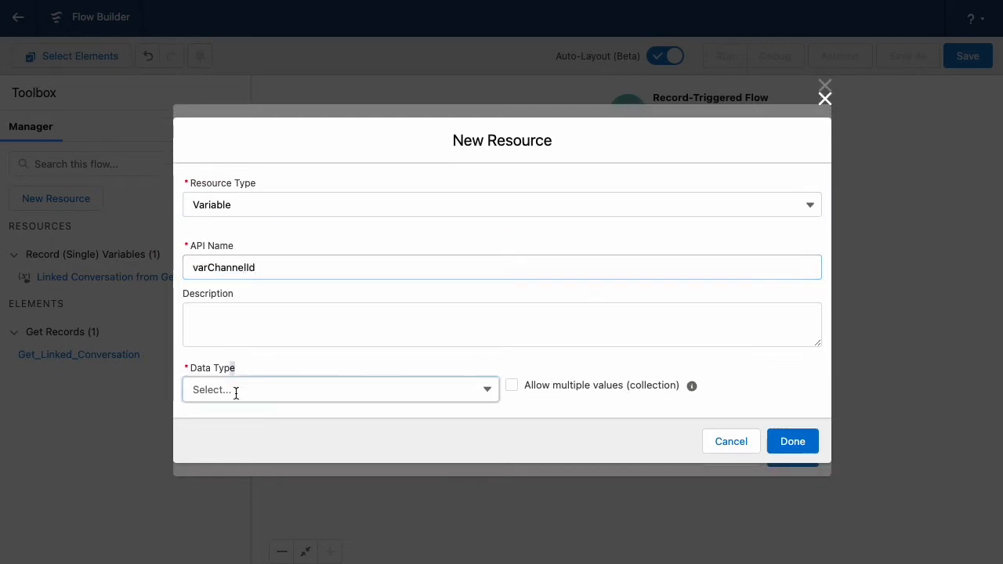
pyautogui.click(253, 184)
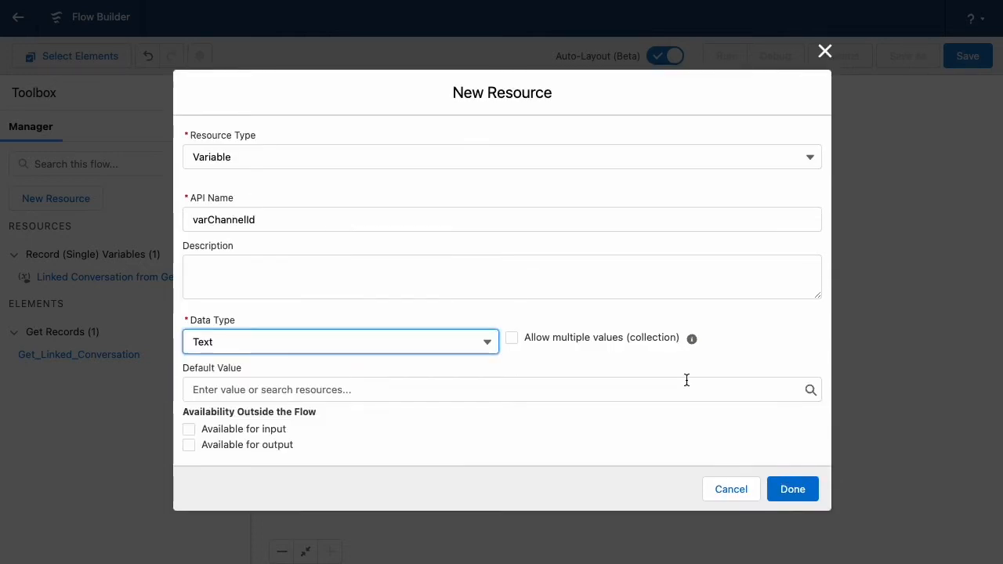
pyautogui.click(792, 489)
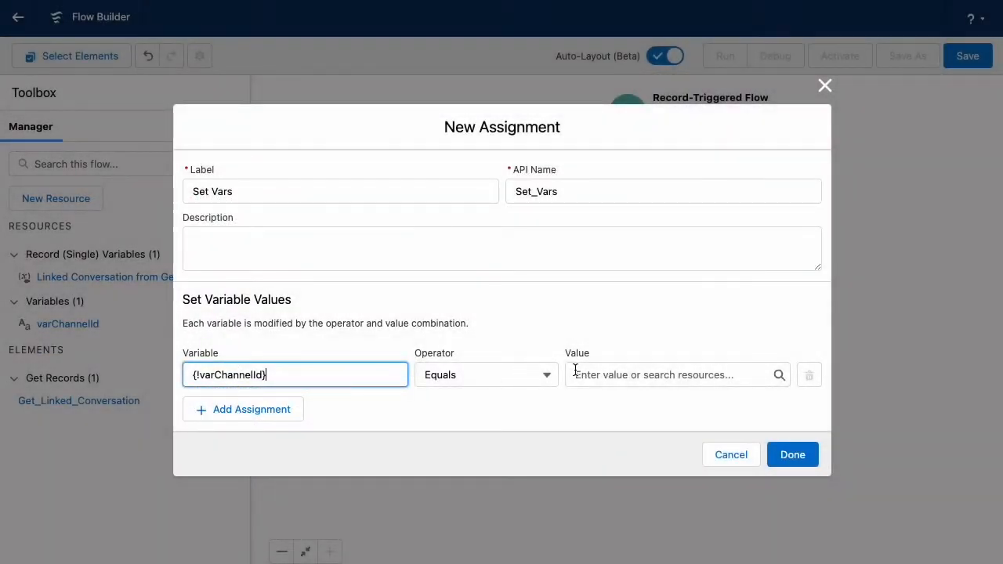
# Assign the linked conversation's Centro__ChannelId__c field to varChannelId and add a second assignment row.
pyautogui.click(576, 375)
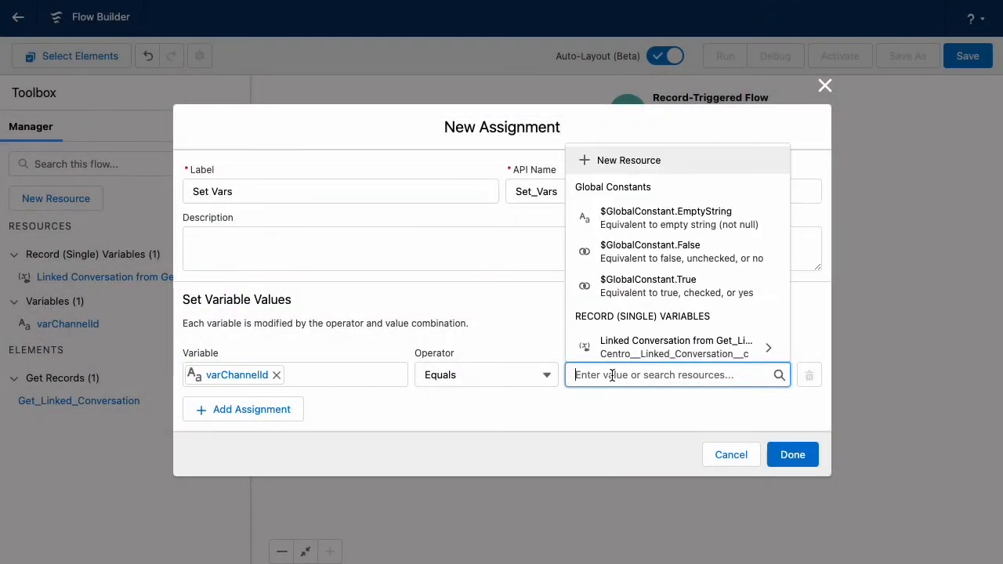
pyautogui.scroll(-3, 656, 312)
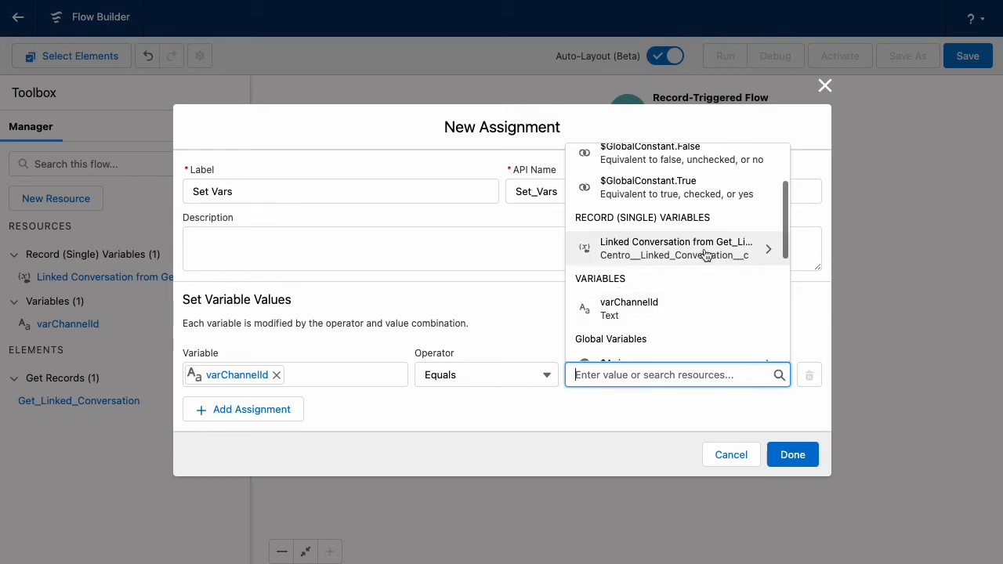
pyautogui.click(682, 250)
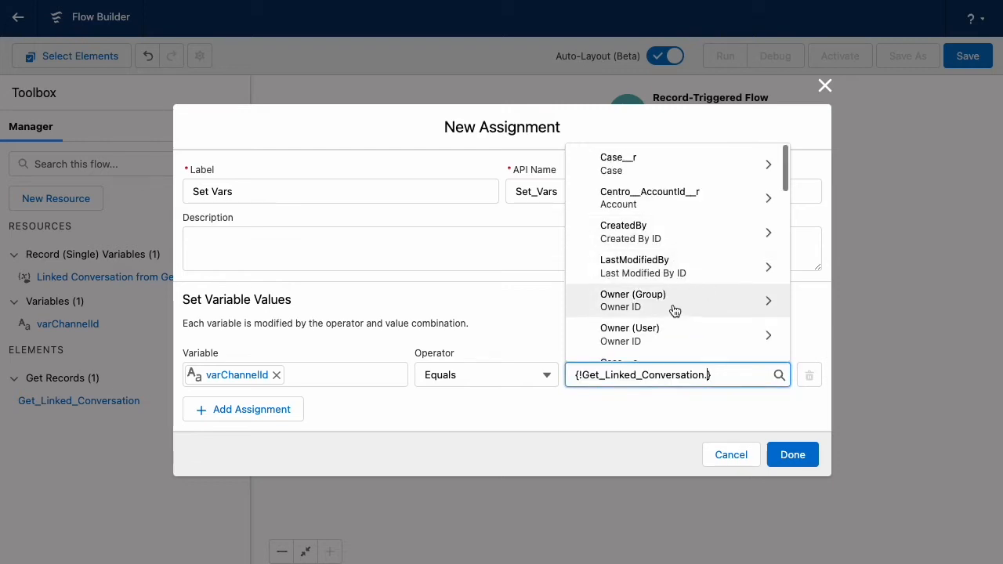
pyautogui.scroll(-5, 677, 308)
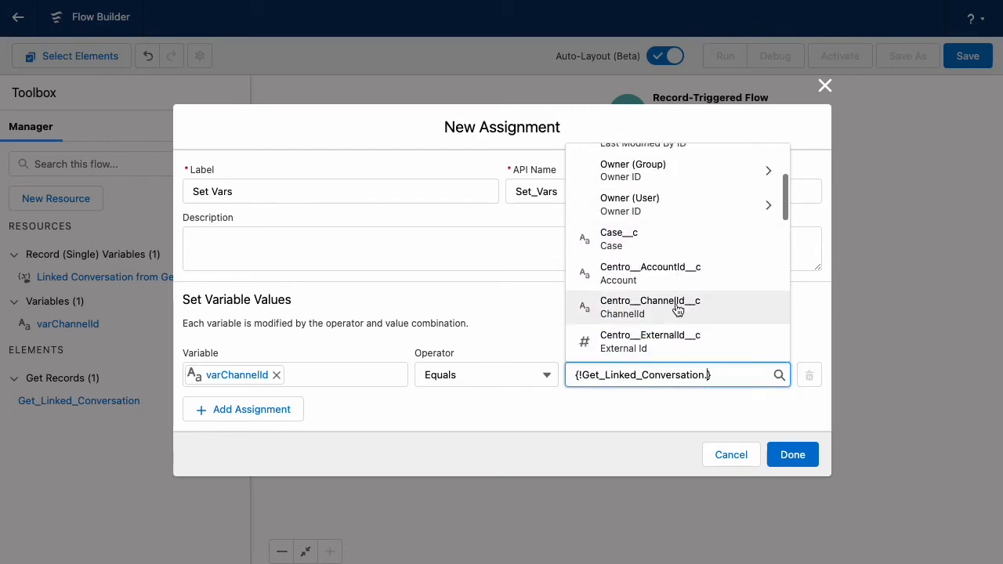
pyautogui.scroll(-4, 677, 309)
pyautogui.scroll(-4, 678, 310)
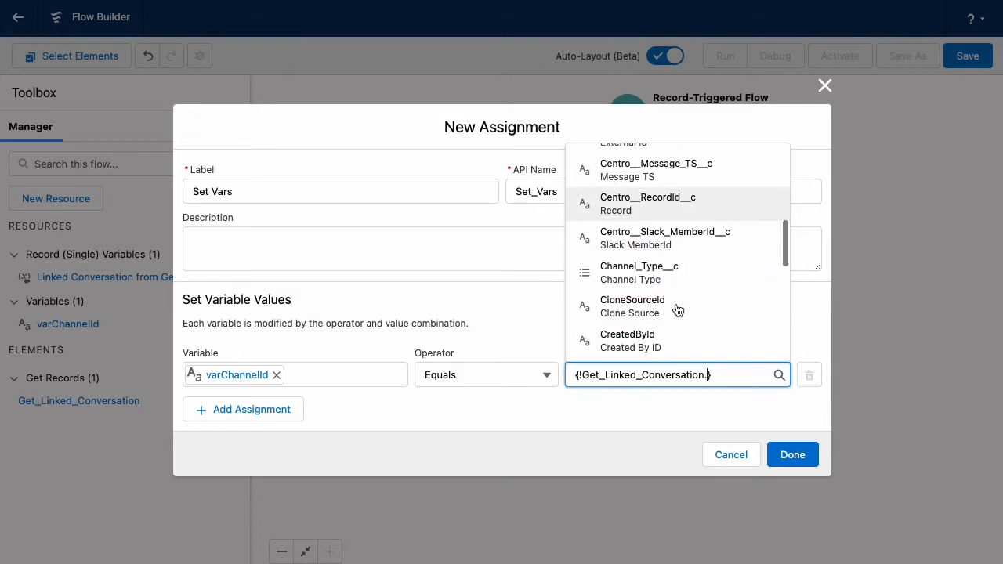
pyautogui.write('chan')
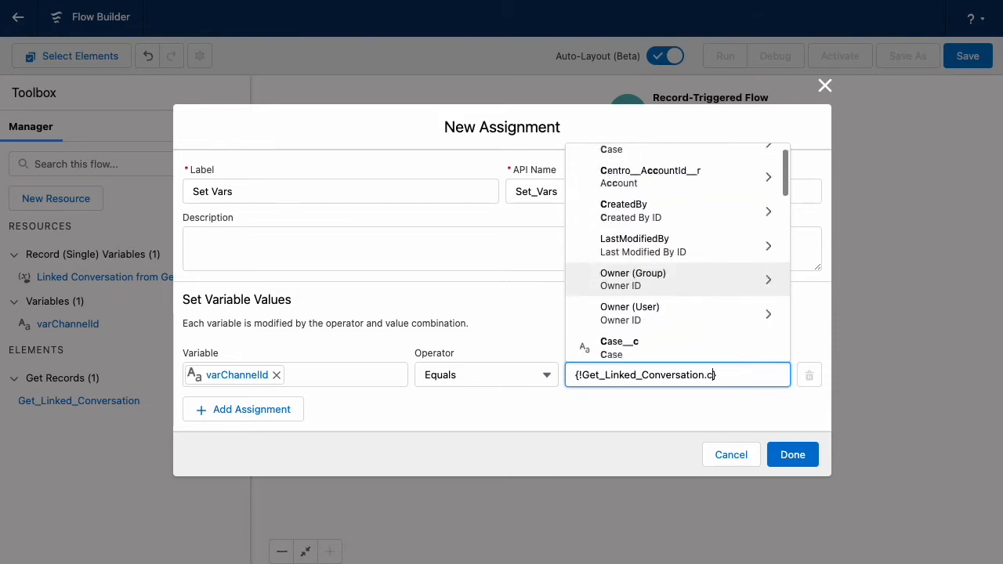
pyautogui.click(666, 278)
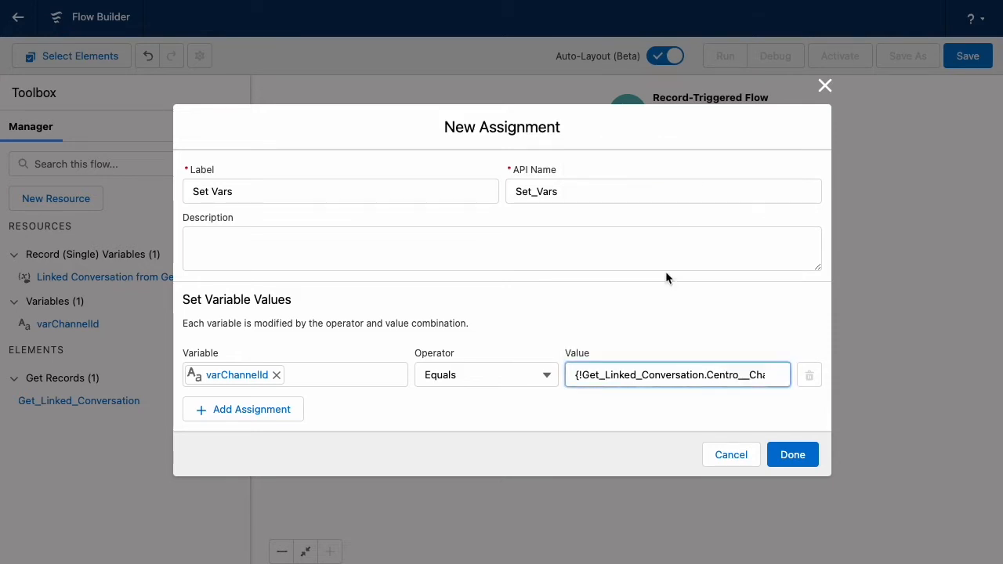
pyautogui.click(461, 411)
pyautogui.click(278, 415)
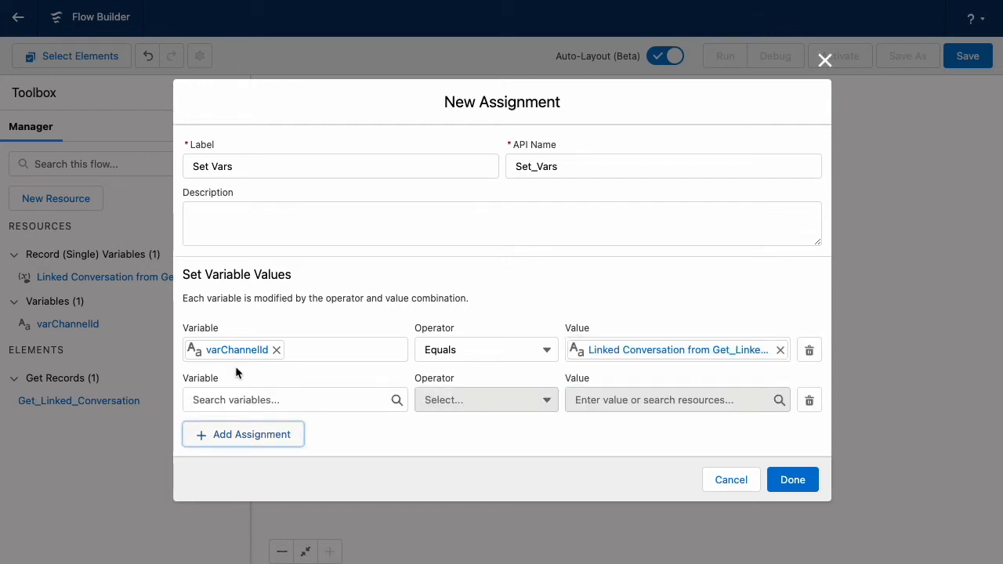
# Create a new Text variable named varRecordId as the second variable of the assignment.
pyautogui.click(228, 399)
pyautogui.click(263, 188)
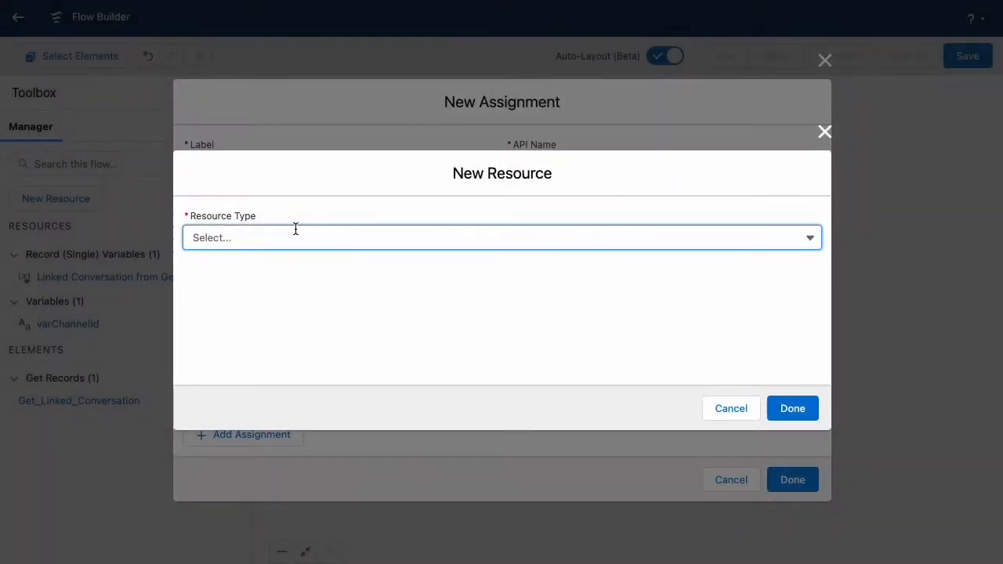
pyautogui.click(295, 231)
pyautogui.click(264, 269)
pyautogui.click(262, 268)
pyautogui.write('varRecordId')
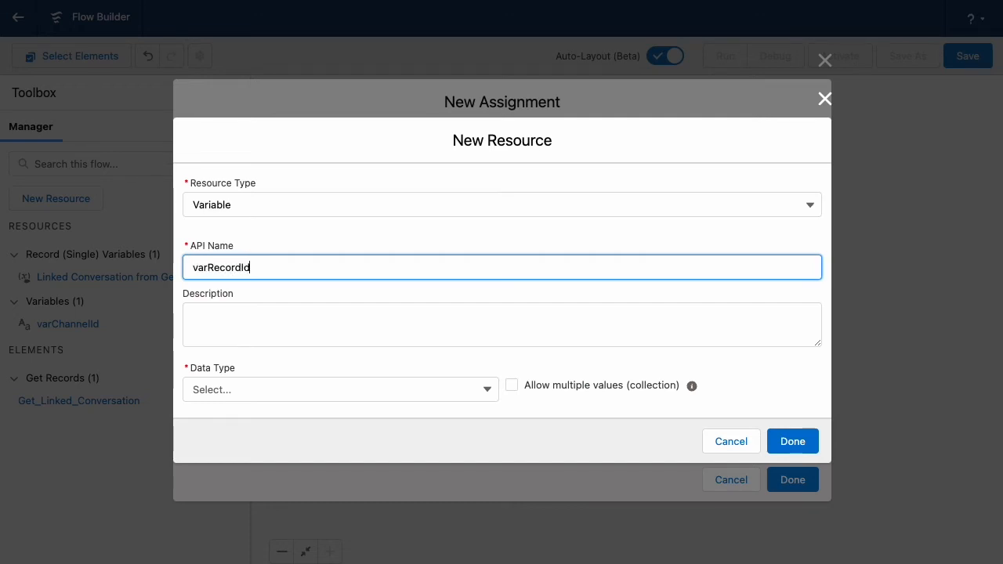
pyautogui.click(235, 389)
pyautogui.click(269, 181)
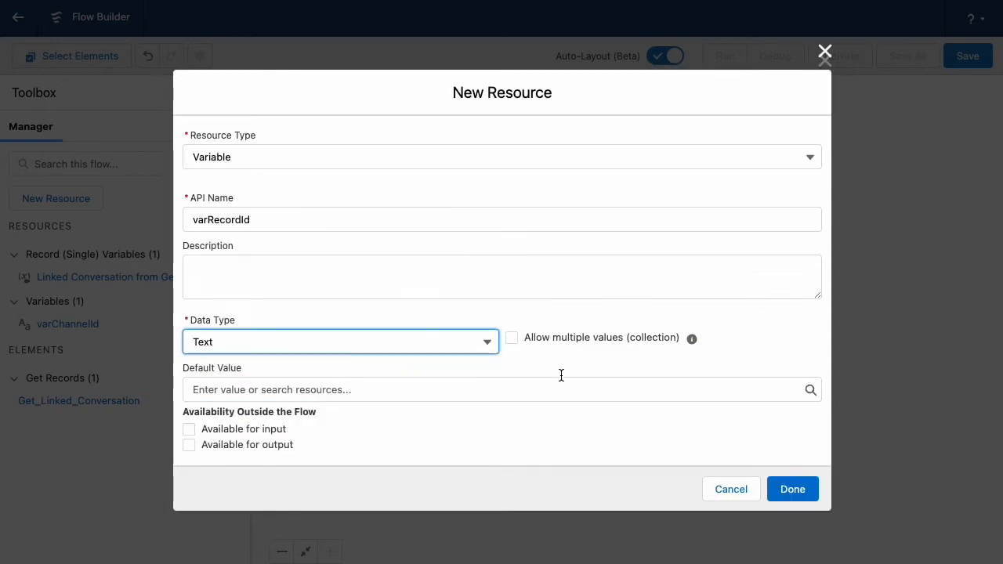
pyautogui.click(475, 385)
pyautogui.click(780, 451)
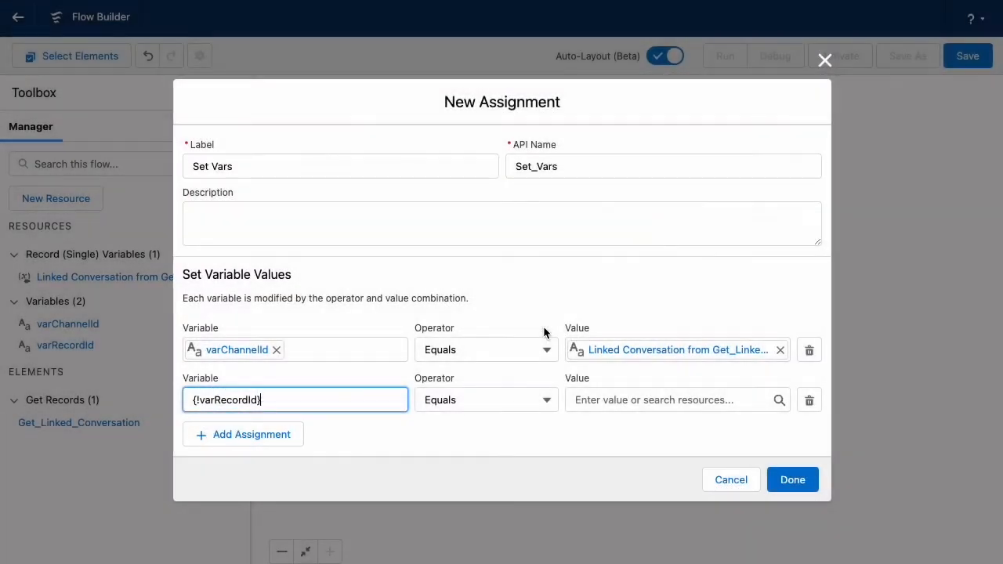
# Assign the triggering case's $Record.Id to varRecordId and finish the Set Vars assignment.
pyautogui.click(608, 401)
pyautogui.scroll(-10, 673, 366)
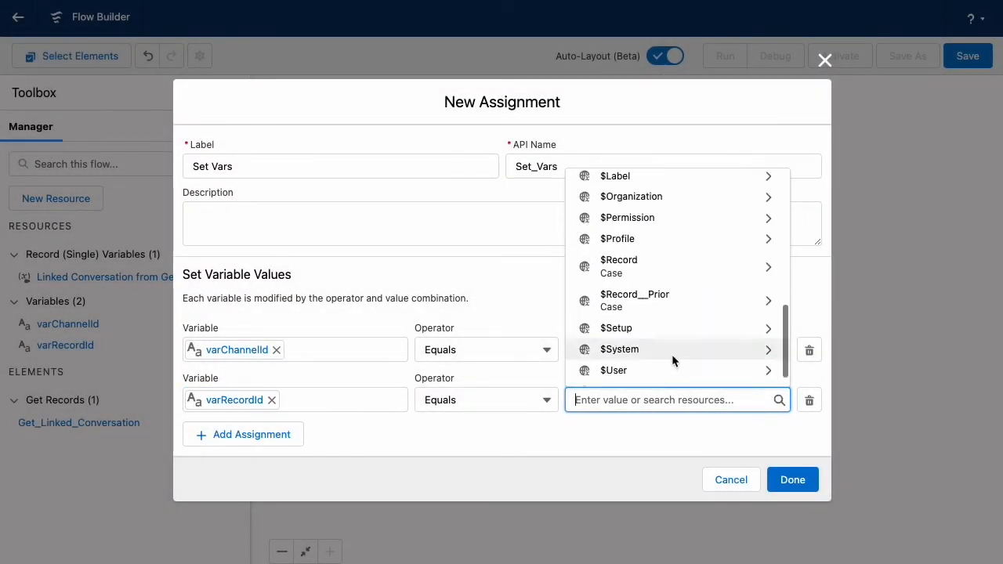
pyautogui.click(631, 249)
pyautogui.scroll(-2, 698, 347)
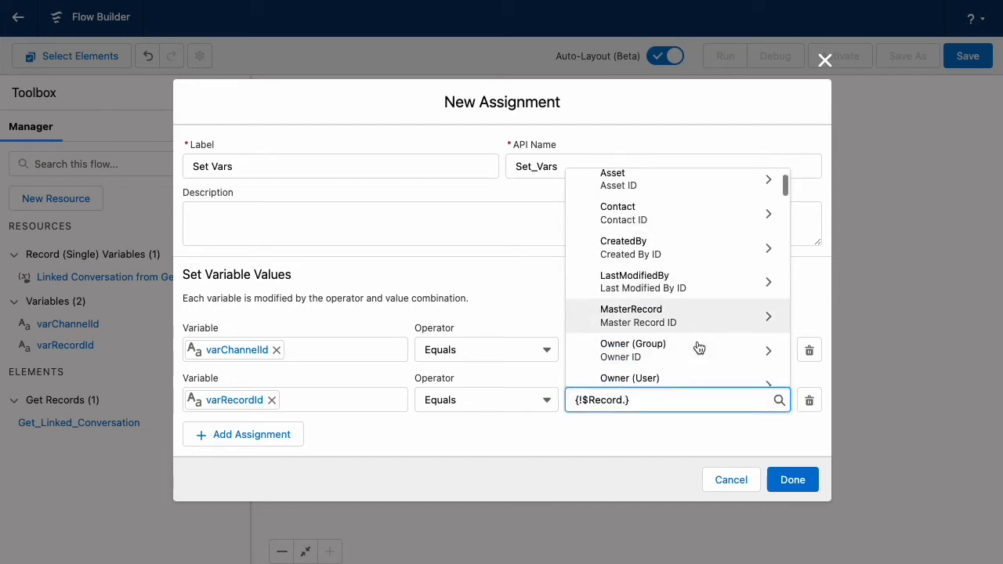
pyautogui.write('id')
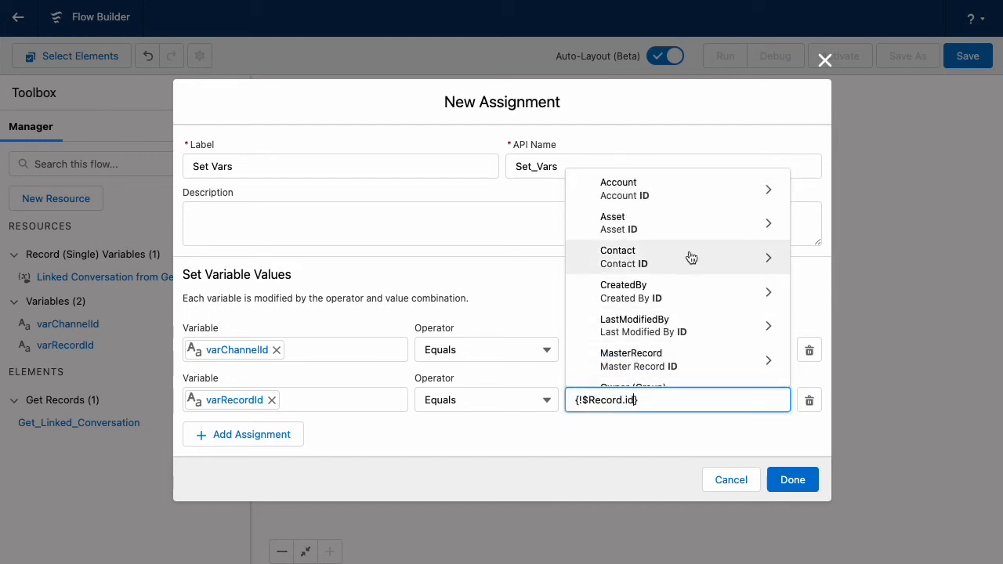
pyautogui.scroll(-3, 673, 284)
pyautogui.scroll(-5, 674, 288)
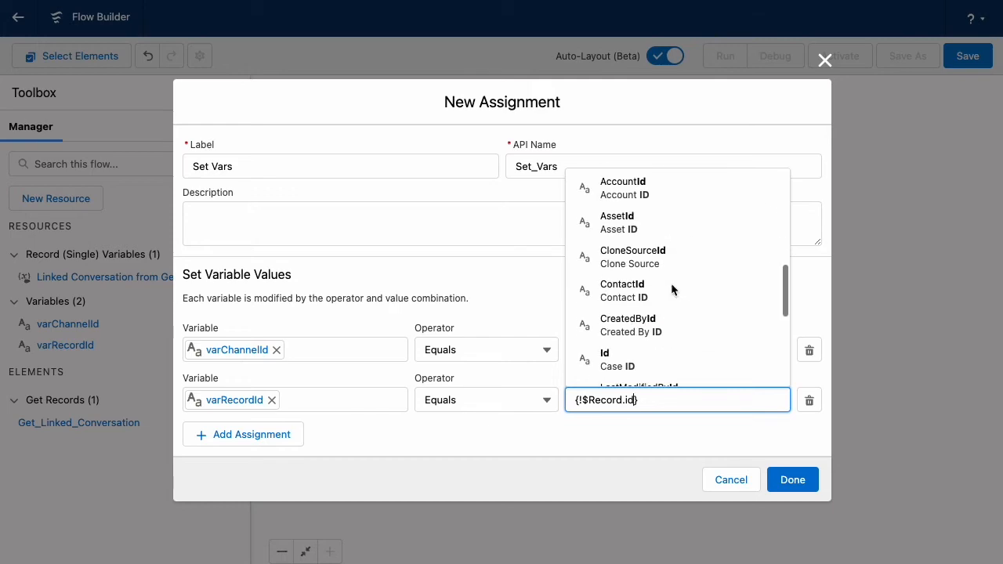
pyautogui.click(643, 358)
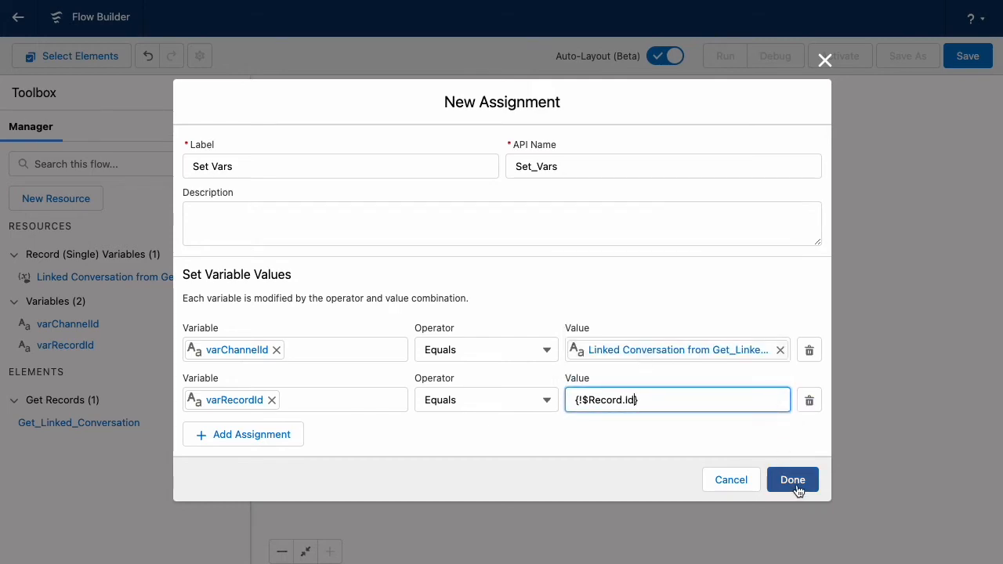
pyautogui.click(794, 481)
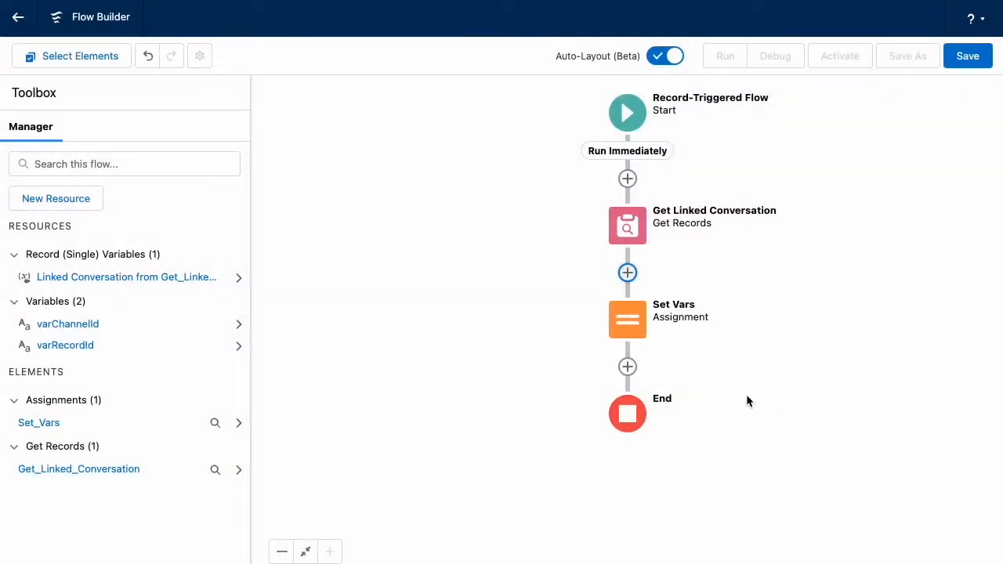
# Add an Action element after Set Vars using the Centro action "Centro: Send notification message to Slack".
pyautogui.scroll(-2, 746, 398)
pyautogui.click(599, 282)
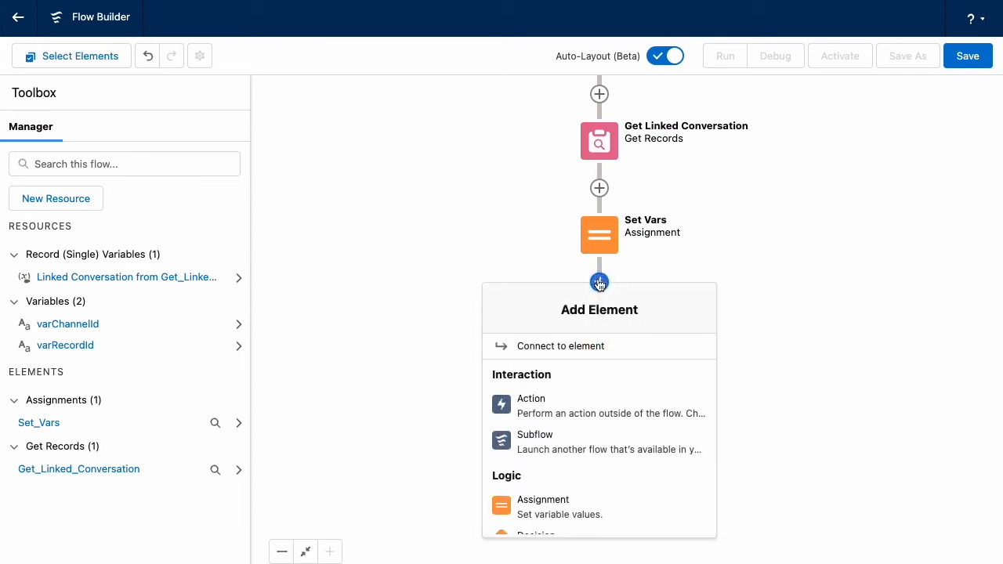
pyautogui.click(537, 396)
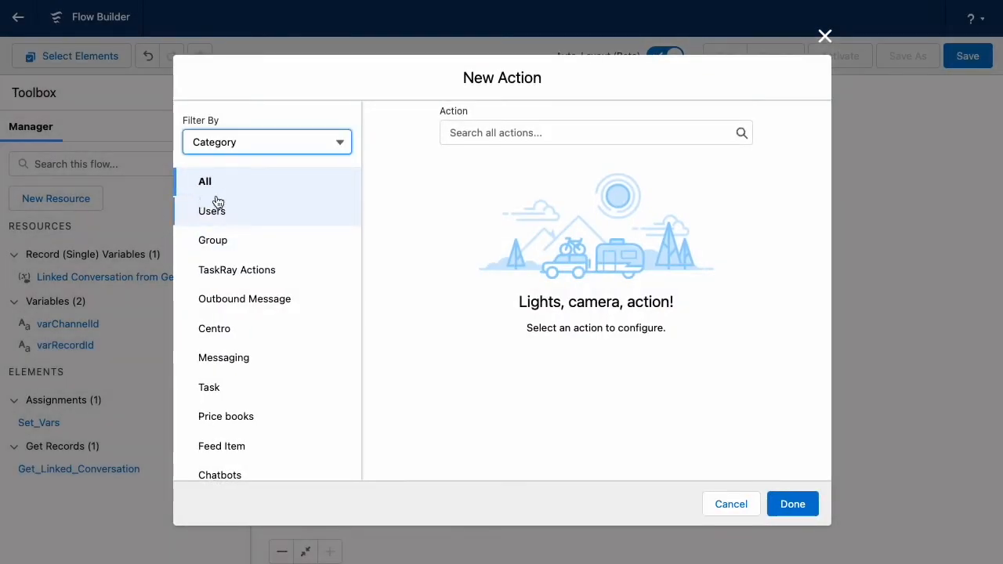
pyautogui.click(526, 134)
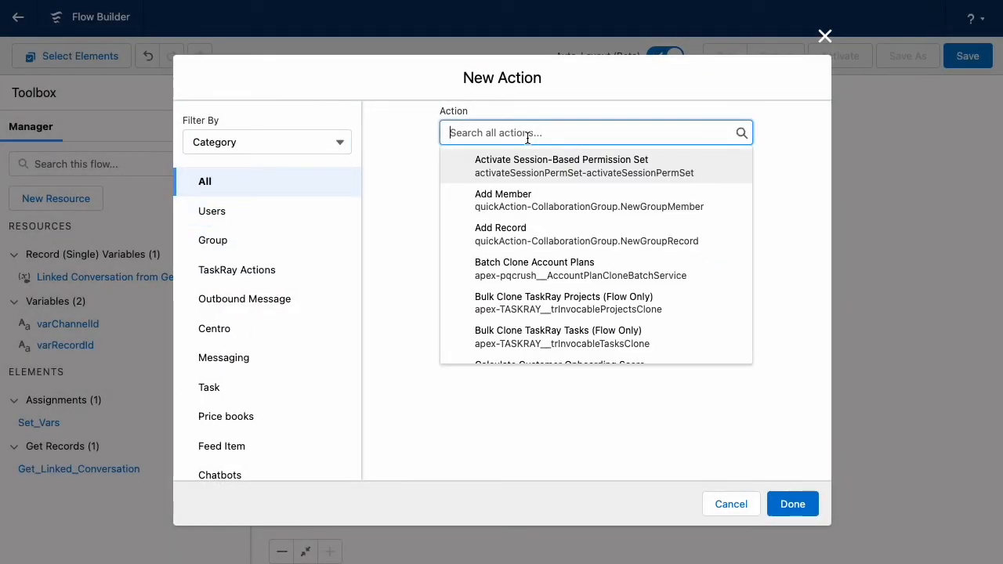
pyautogui.click(227, 329)
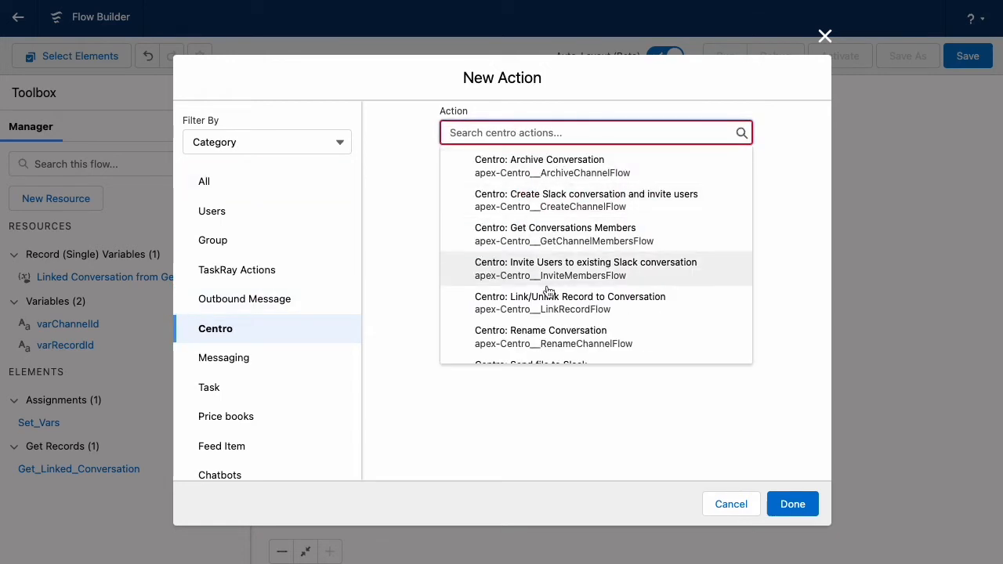
pyautogui.scroll(-2, 548, 291)
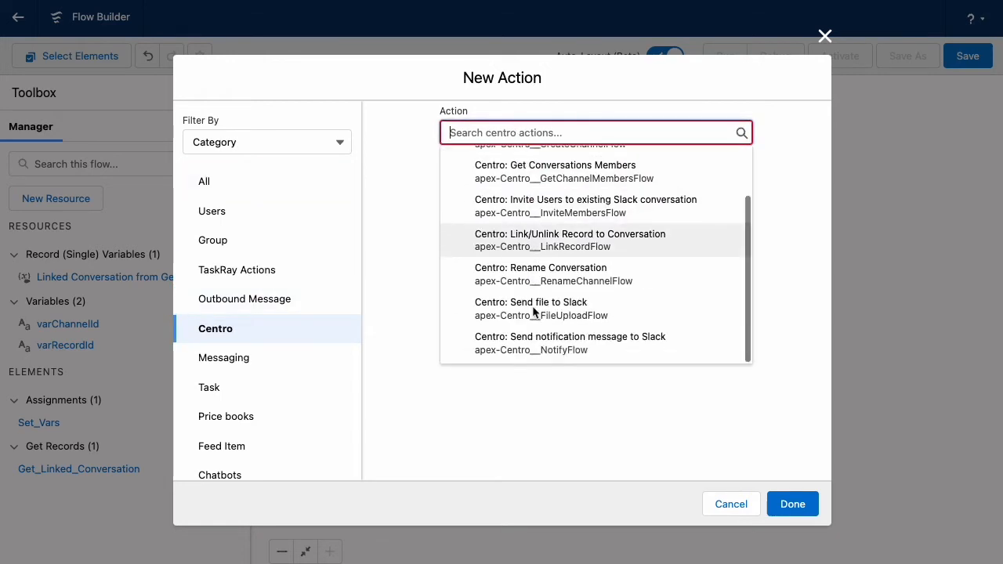
pyautogui.click(570, 345)
pyautogui.write('ds')
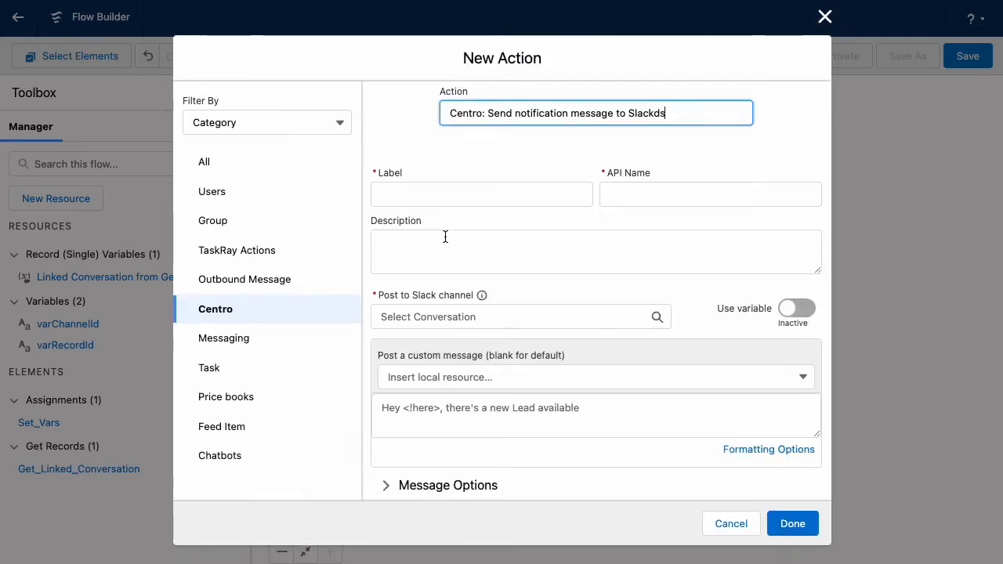
pyautogui.press('BackSpace')
pyautogui.press('BackSpace')
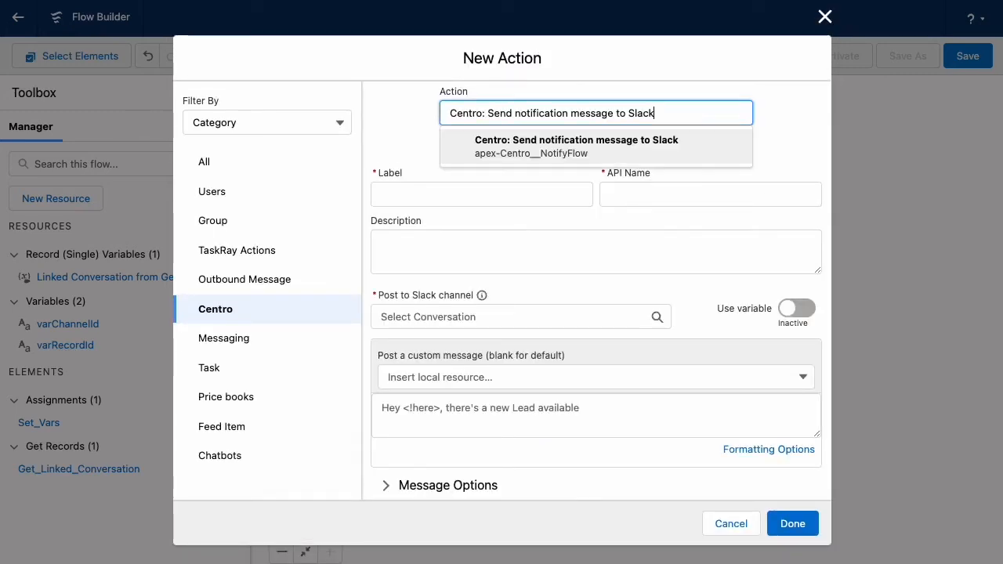
# Label the action "Post Close Notification" and let its API name fill in as Post_Close_Notification.
pyautogui.click(416, 201)
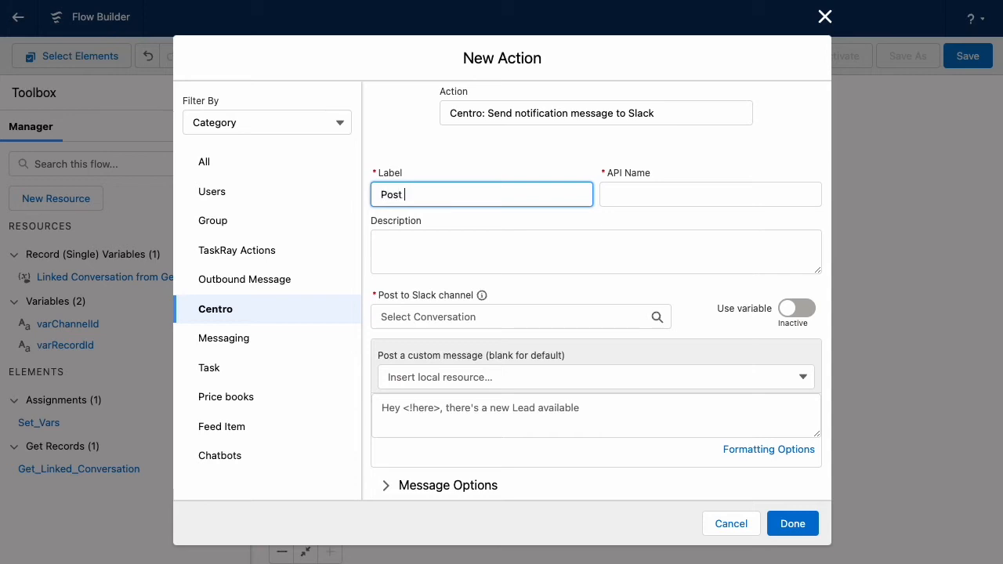
pyautogui.write('Post Close Notification')
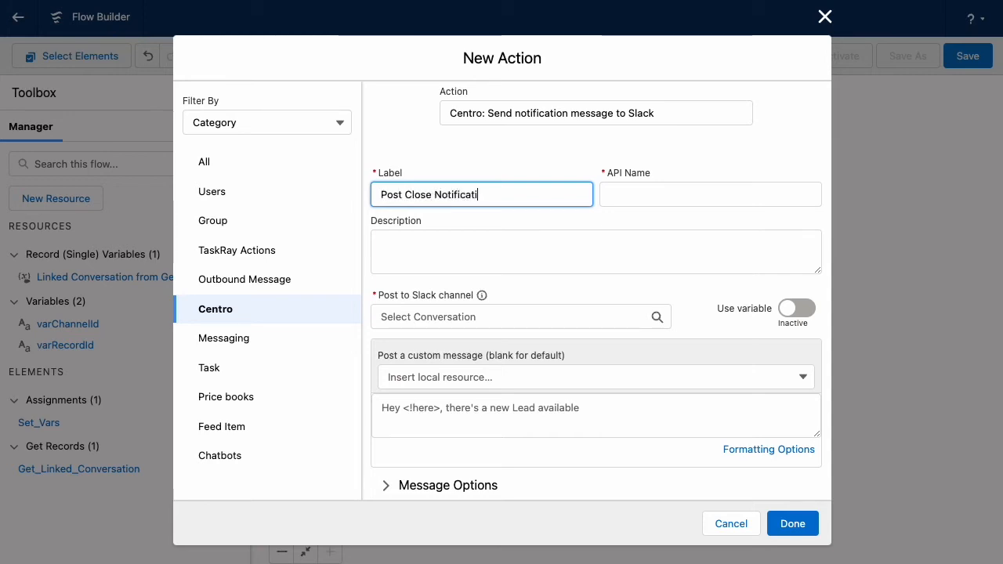
pyautogui.press('Tab')
# Switch the Slack channel setting to use a variable and select varChannelId.
pyautogui.click(461, 317)
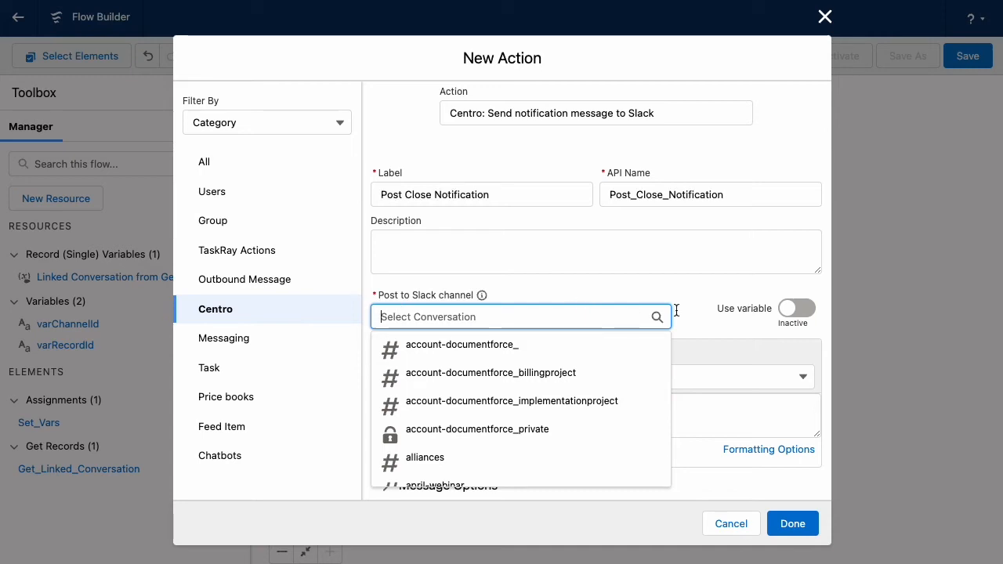
pyautogui.click(800, 309)
pyautogui.click(802, 309)
pyautogui.click(805, 310)
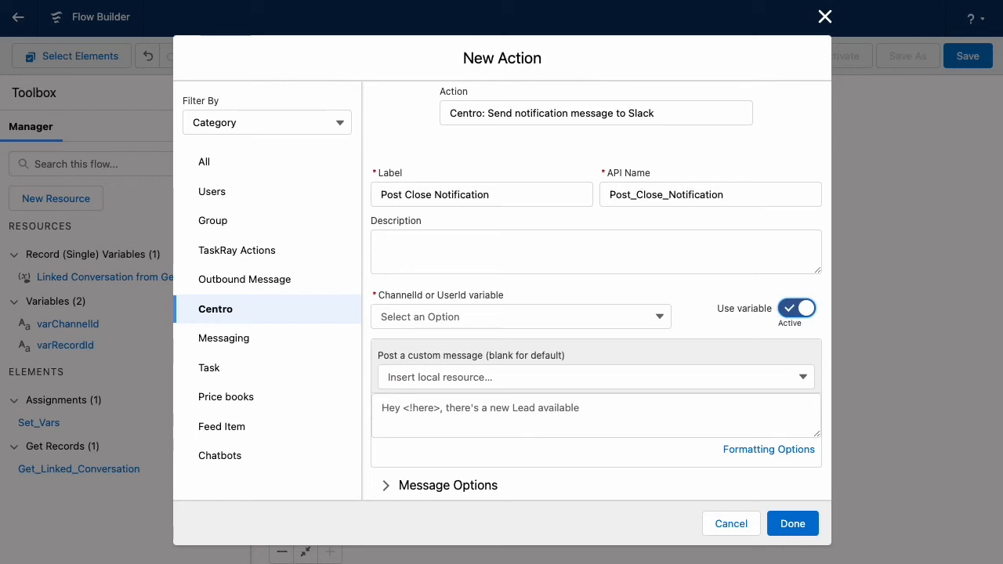
pyautogui.click(427, 319)
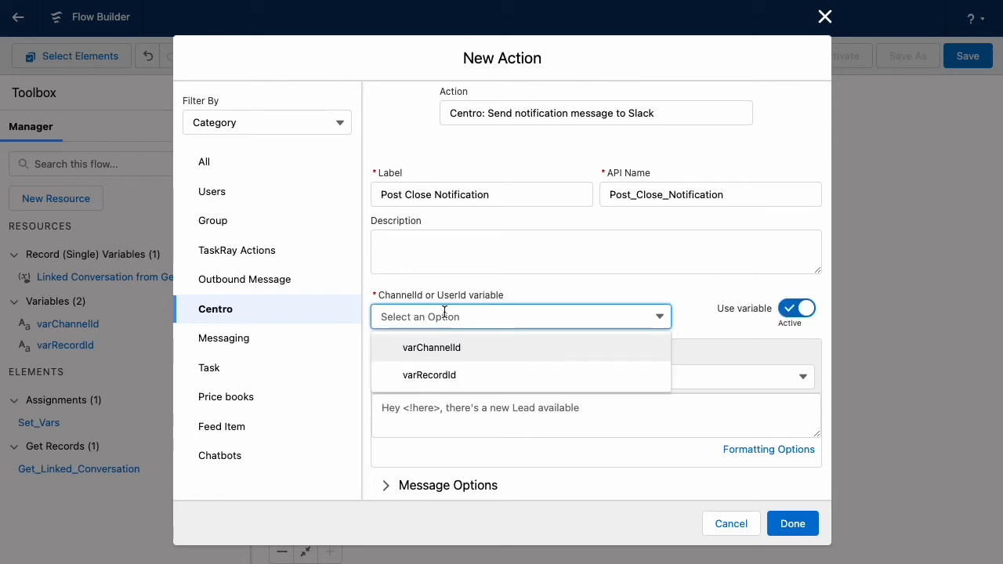
pyautogui.click(441, 350)
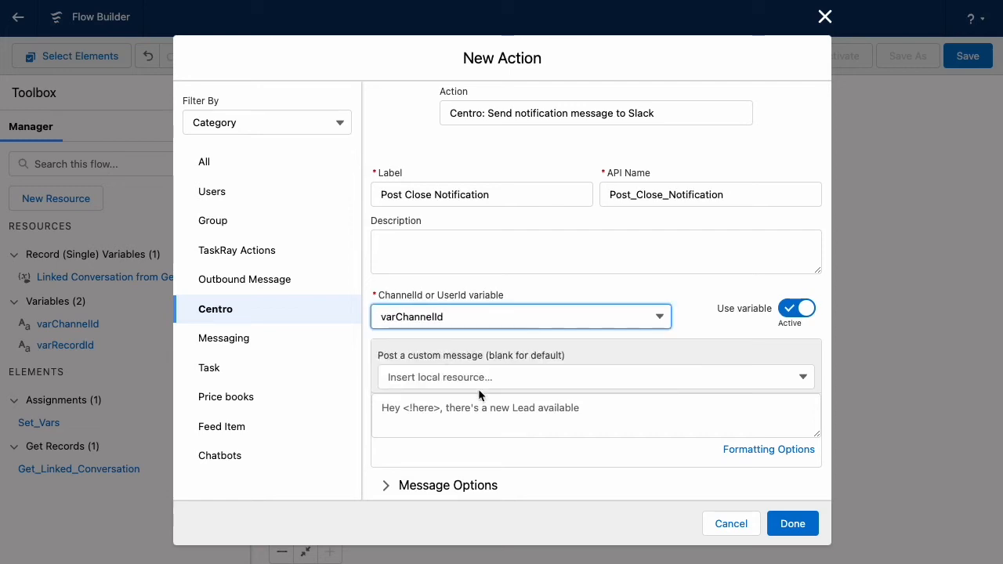
# Enter the custom message "Hey <!here> The case is closed" for the Slack notification.
pyautogui.click(469, 417)
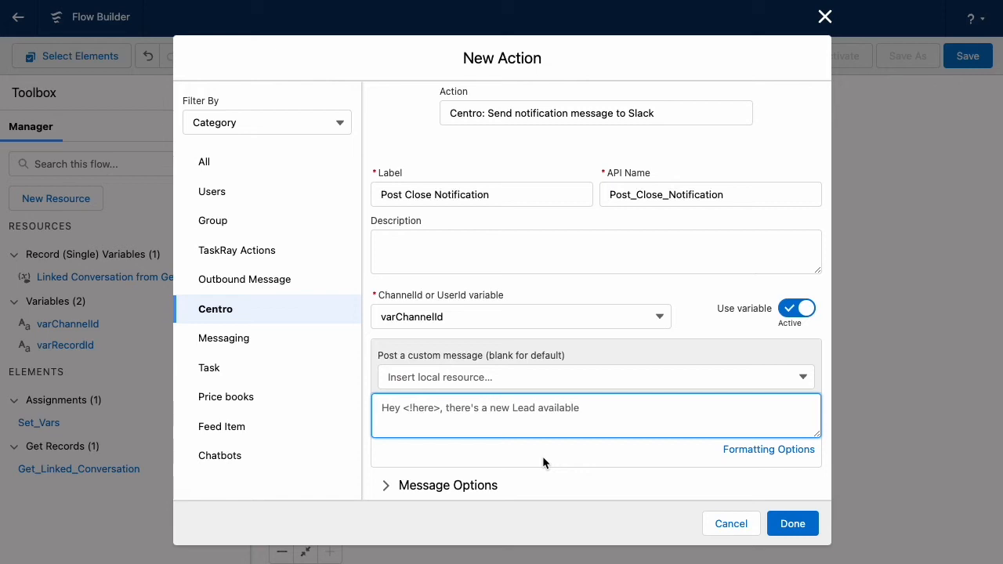
pyautogui.write('Here')
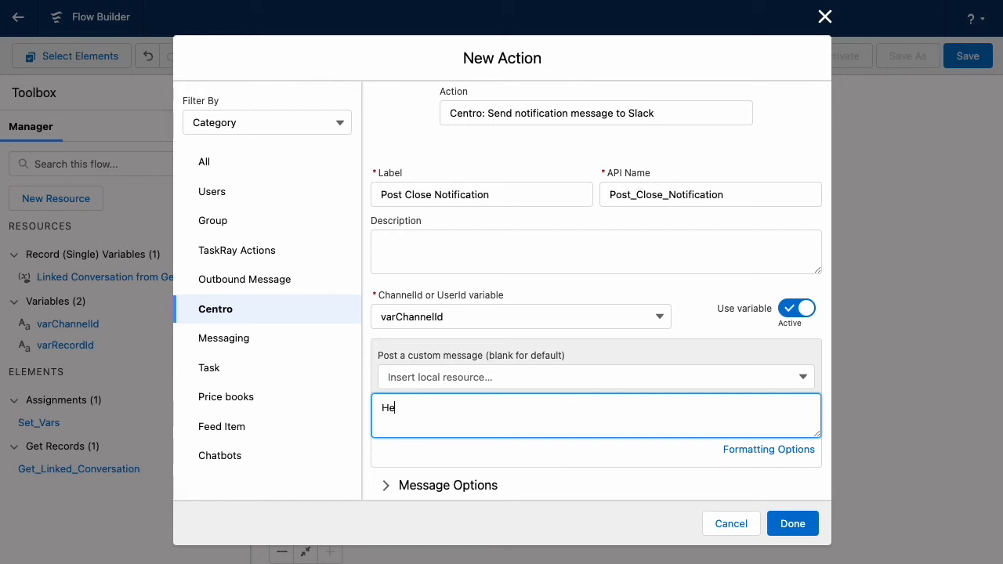
pyautogui.press('BackSpace')
pyautogui.press('BackSpace')
pyautogui.write('Hey @')
pyautogui.write('!here> The case is cl')
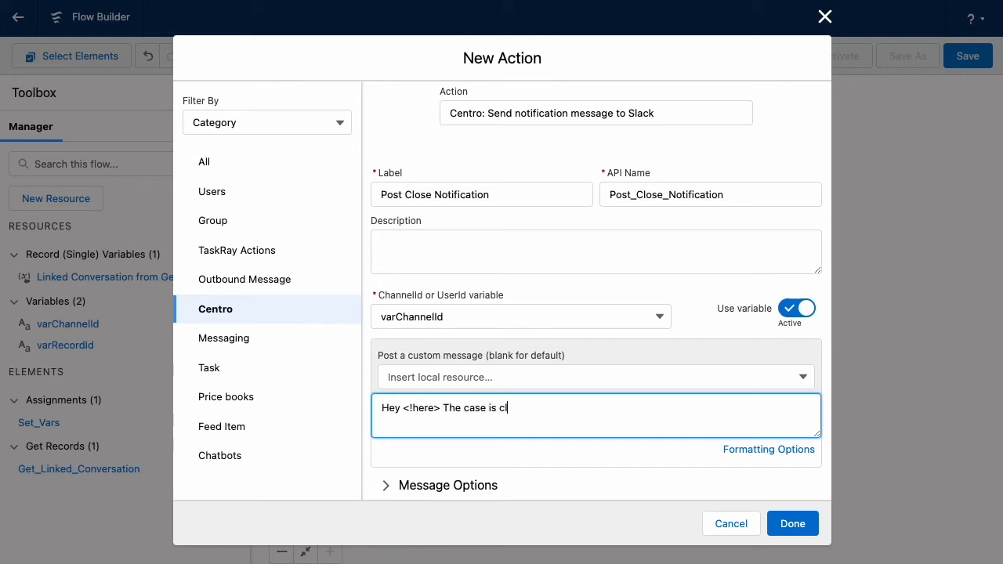
pyautogui.write('d')
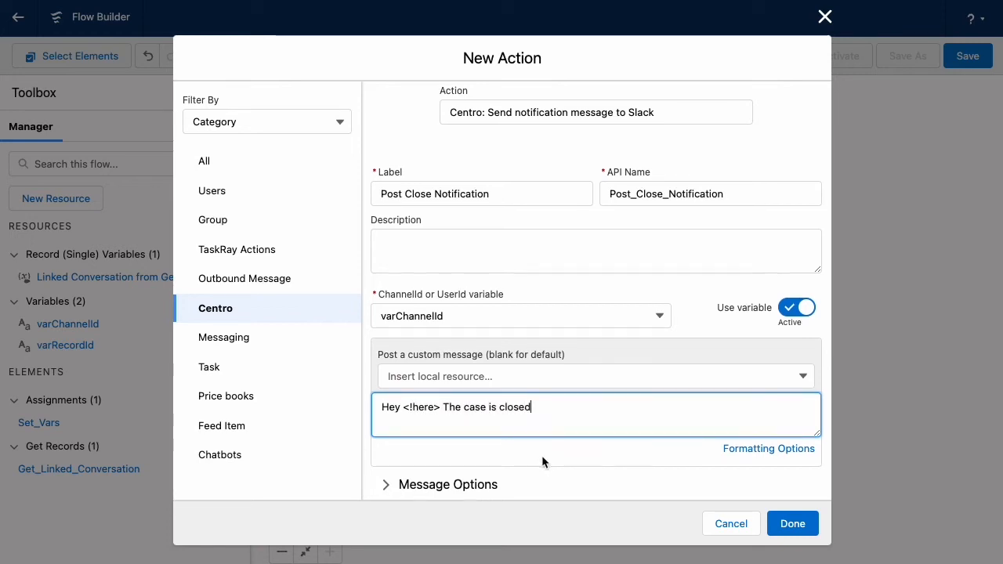
# Expand the message options, try Pin to channel on and back off, and review the remaining options.
pyautogui.scroll(-2, 541, 455)
pyautogui.click(389, 384)
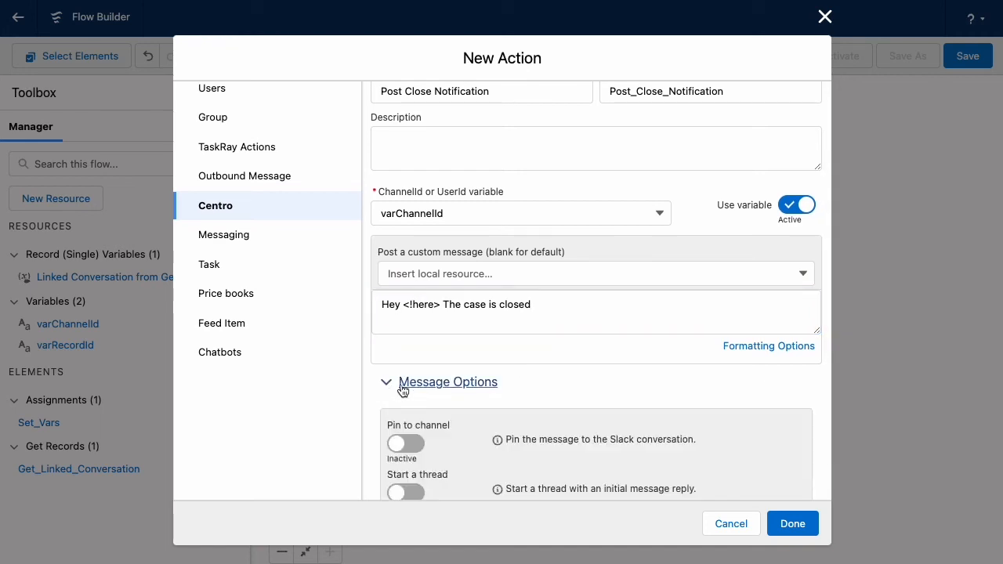
pyautogui.scroll(-1, 427, 430)
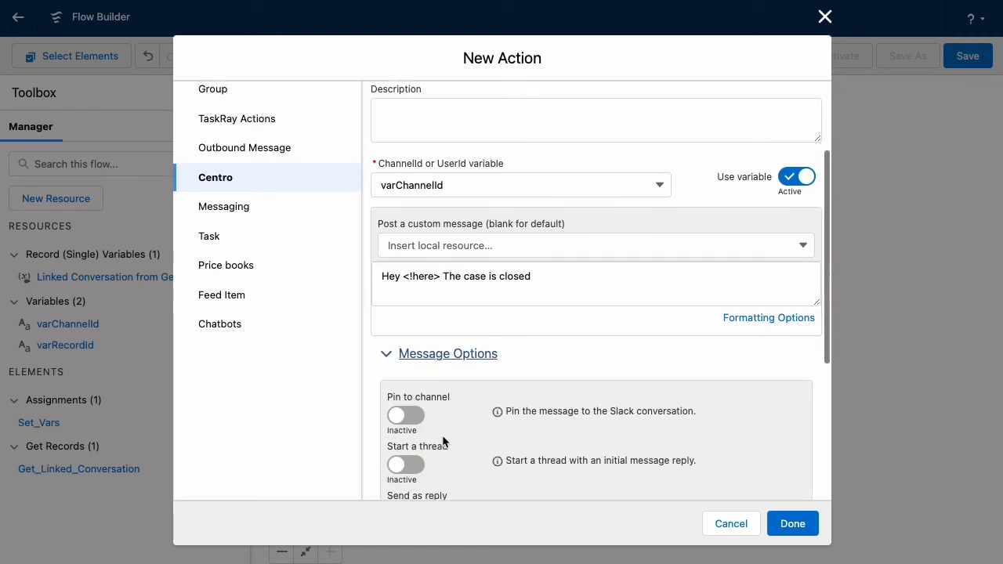
pyautogui.click(404, 411)
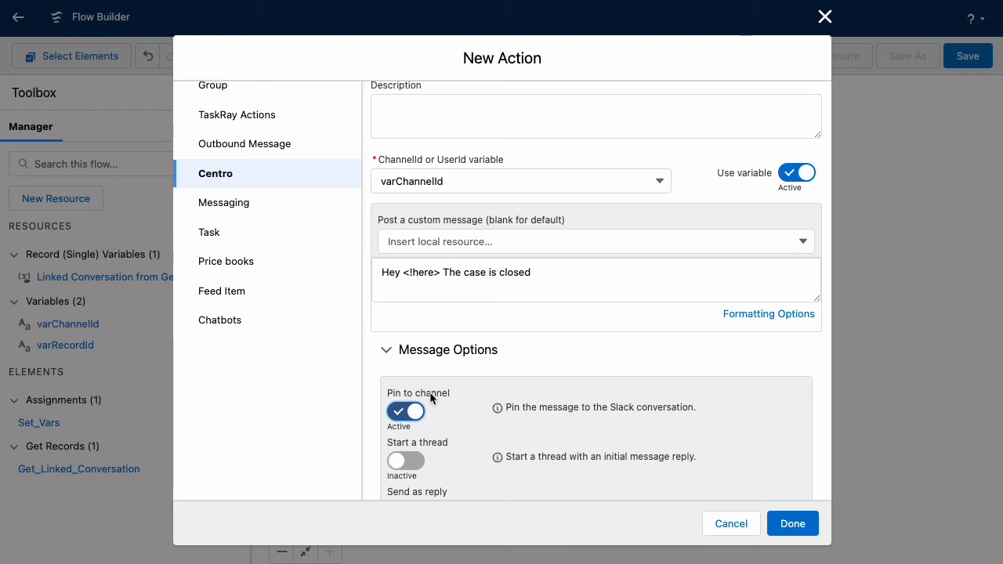
pyautogui.click(418, 416)
pyautogui.scroll(-3, 449, 416)
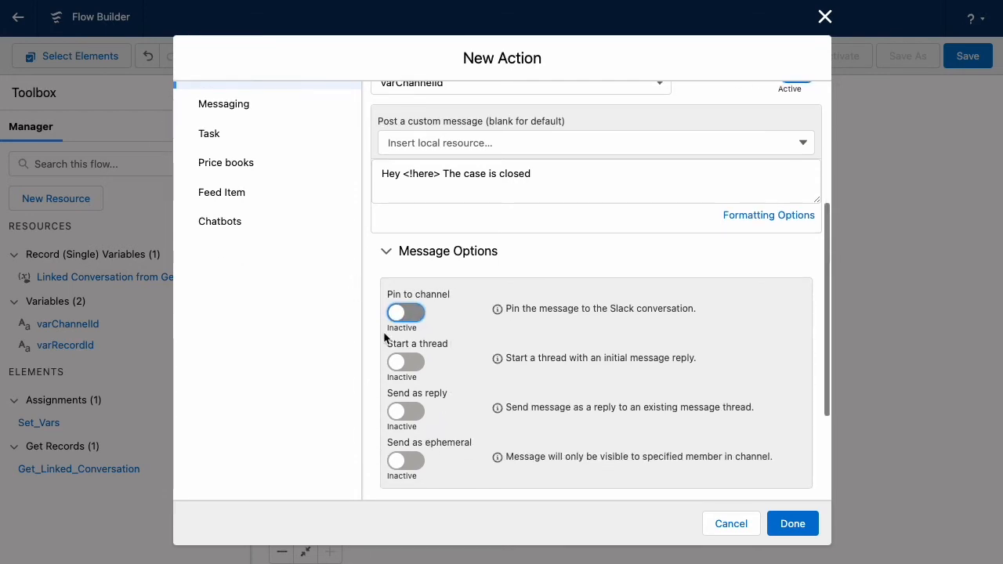
pyautogui.scroll(-2, 451, 462)
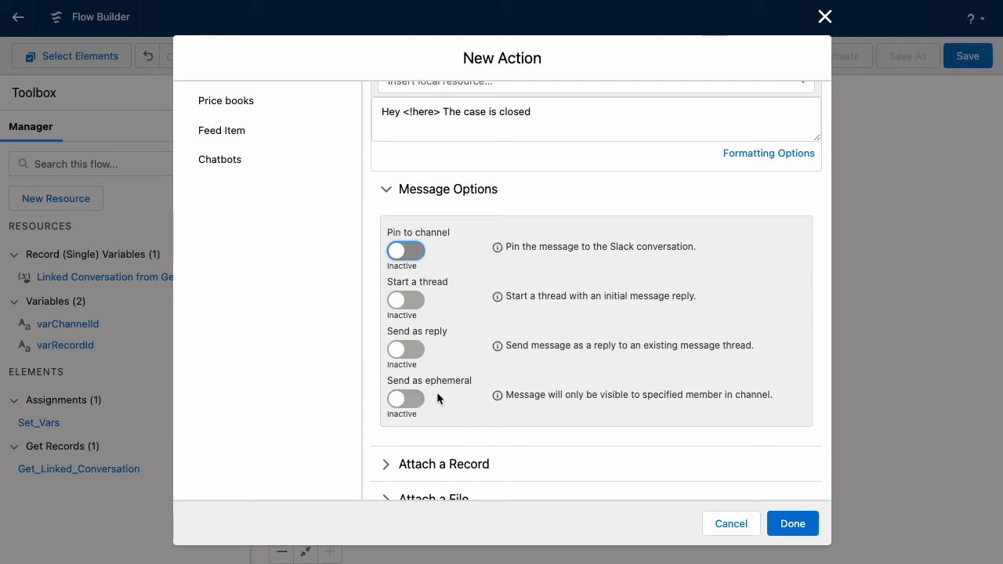
pyautogui.scroll(-1, 440, 398)
pyautogui.scroll(5, 443, 403)
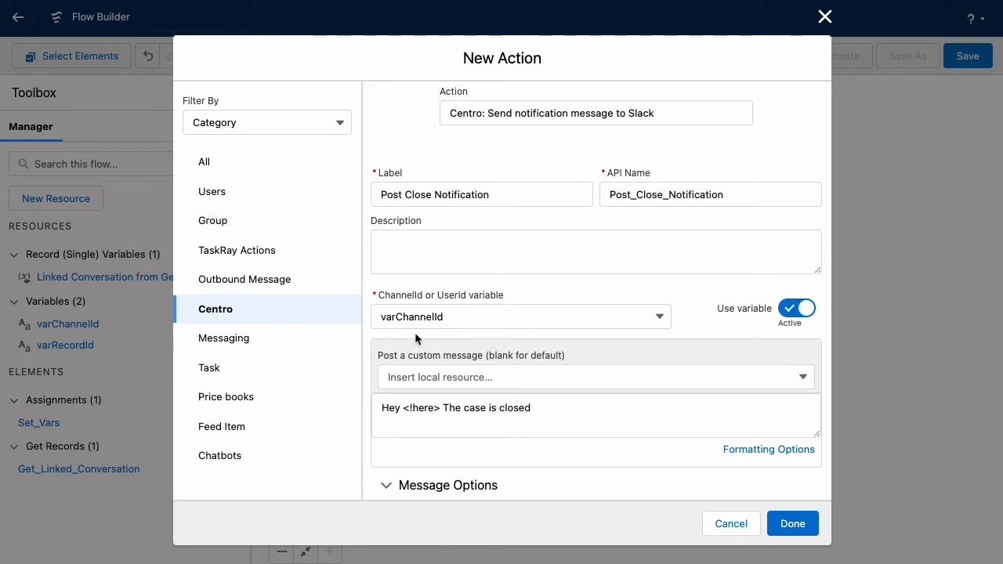
# Attach the record to the Slack message by enabling Post record details with varRecordId as the record variable.
pyautogui.scroll(-5, 565, 366)
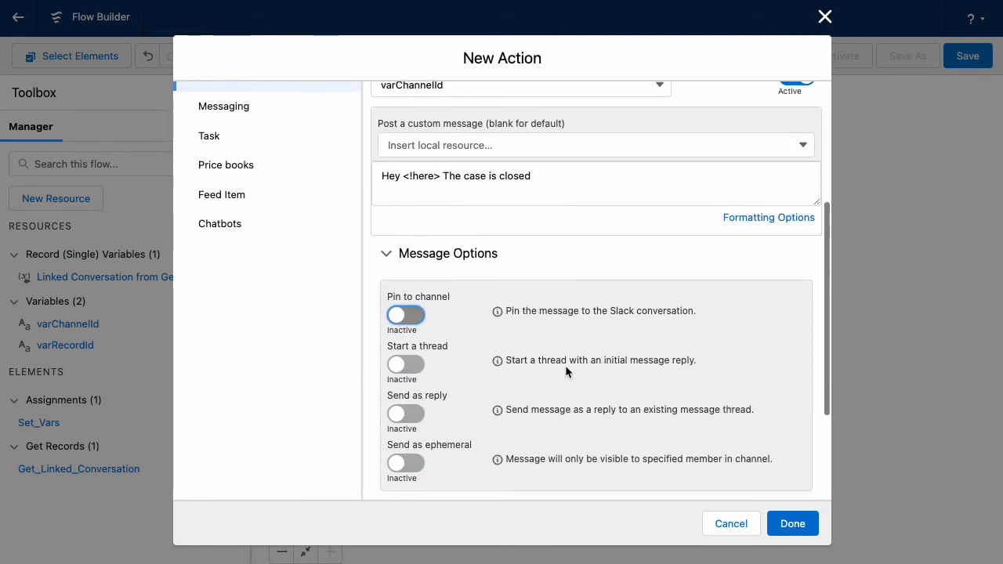
pyautogui.click(391, 375)
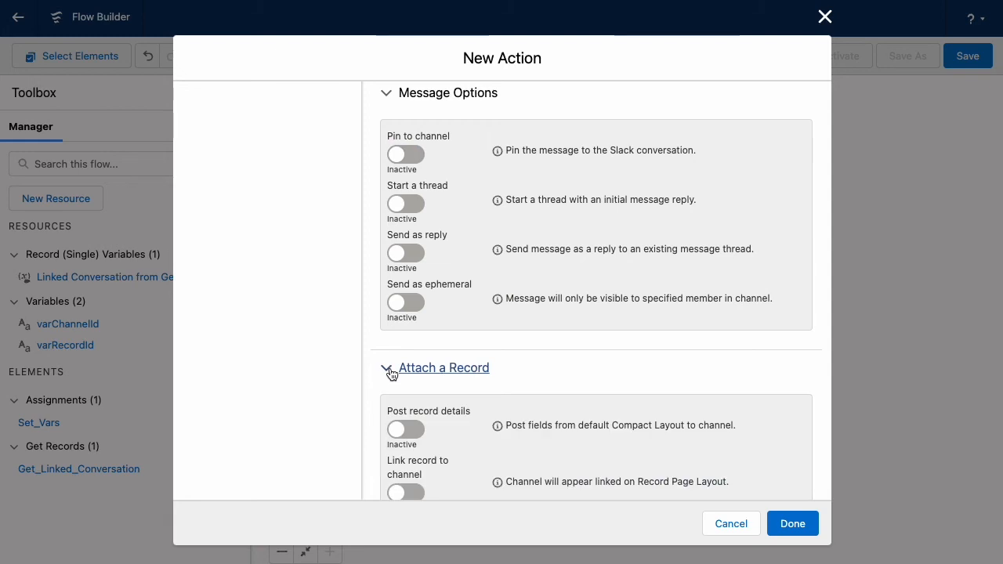
pyautogui.scroll(-2, 452, 435)
pyautogui.click(412, 352)
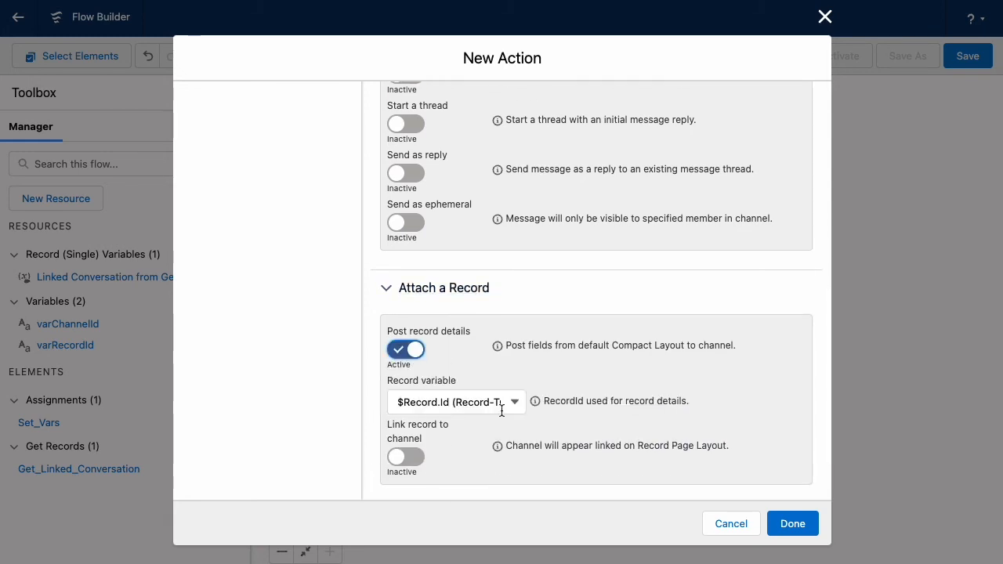
pyautogui.click(511, 402)
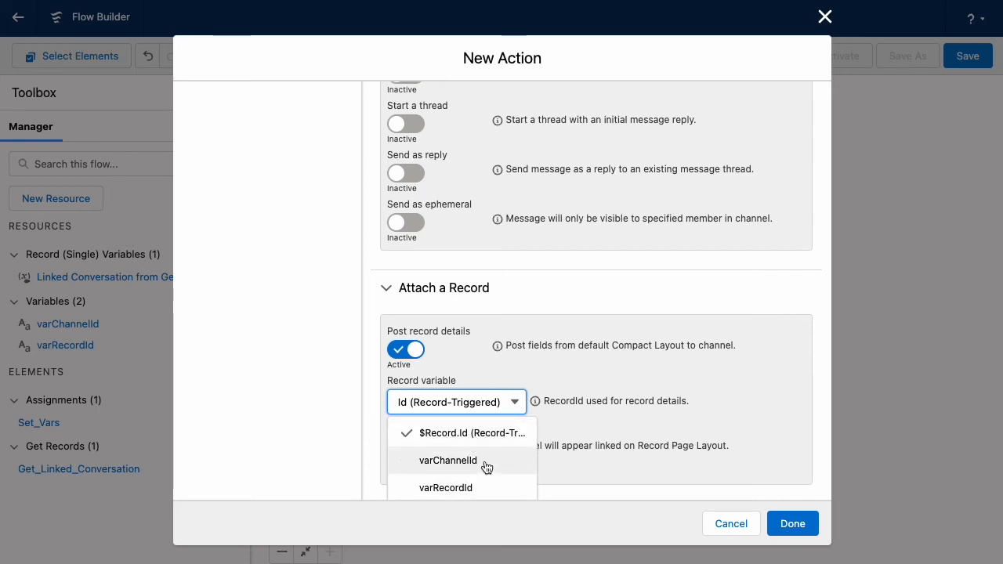
pyautogui.click(464, 488)
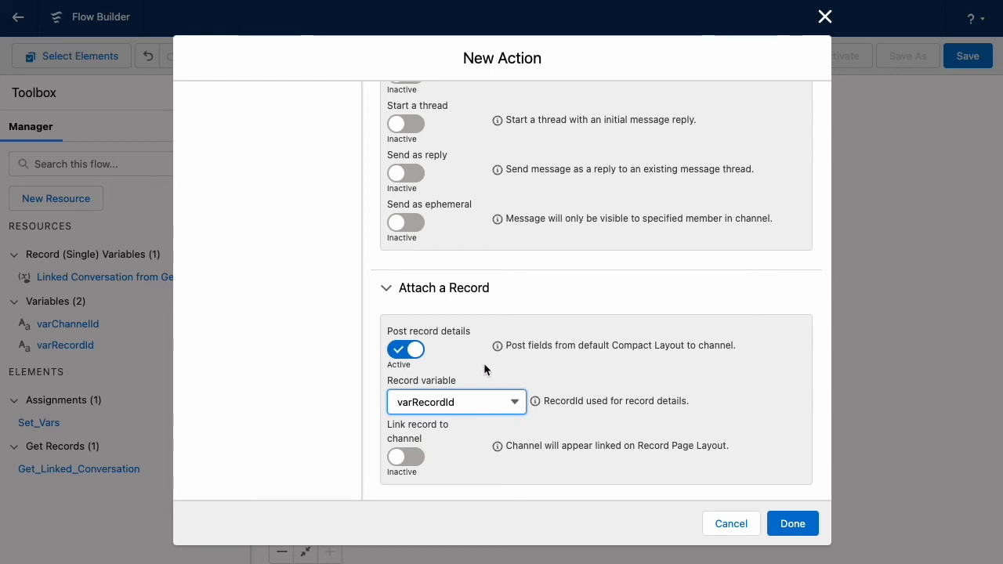
# Add a custom button labelled "Dismiss" to the message, with the API name Dismiss.
pyautogui.scroll(-3, 484, 364)
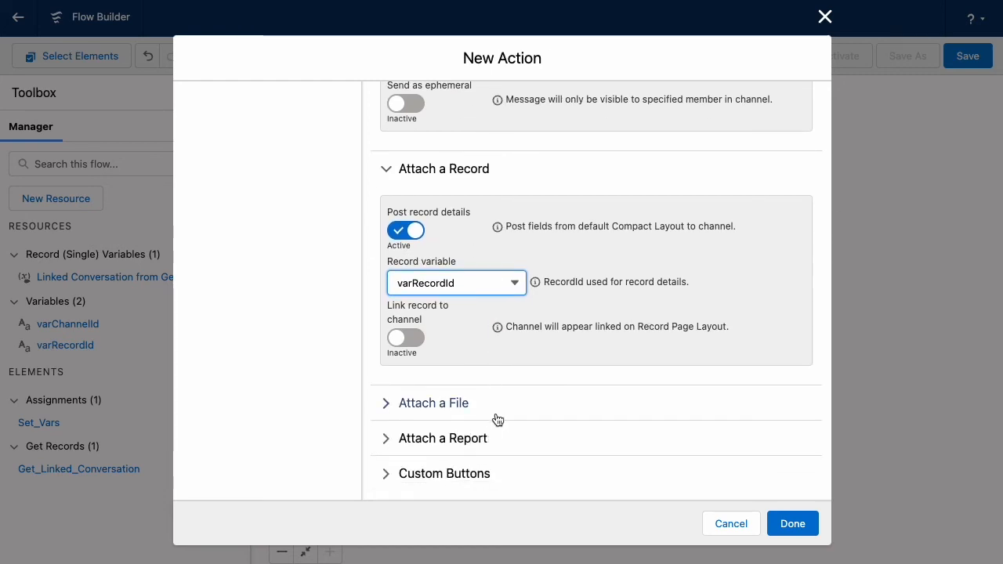
pyautogui.click(386, 473)
pyautogui.scroll(-3, 665, 419)
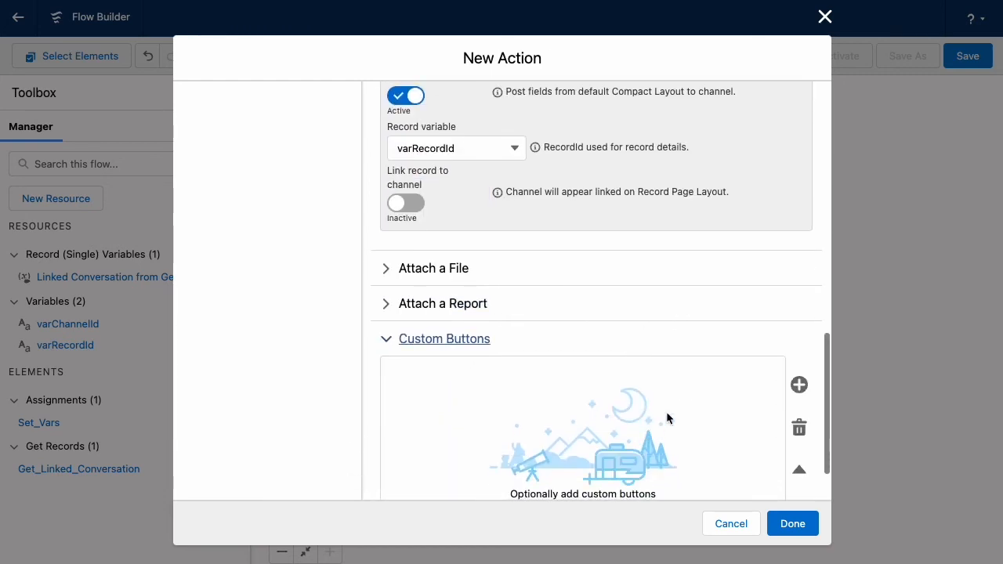
pyautogui.click(798, 385)
pyautogui.click(424, 375)
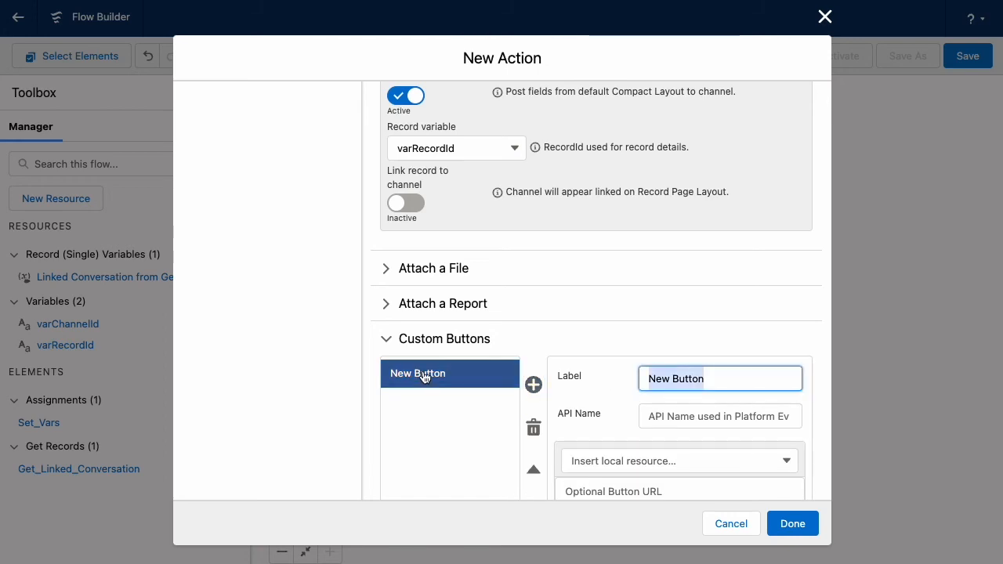
pyautogui.write('Dismiss')
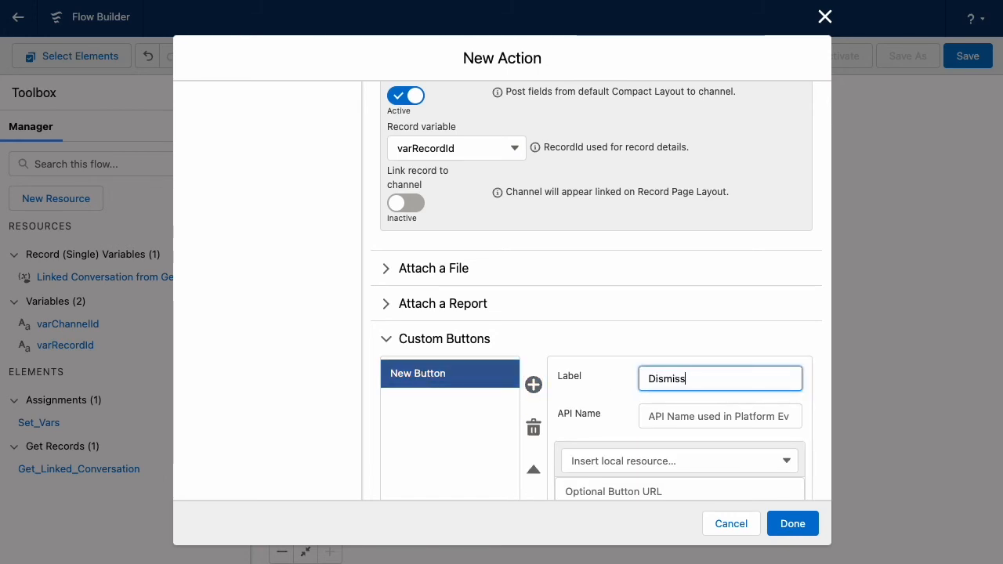
pyautogui.scroll(-1, 563, 392)
pyautogui.press('Tab')
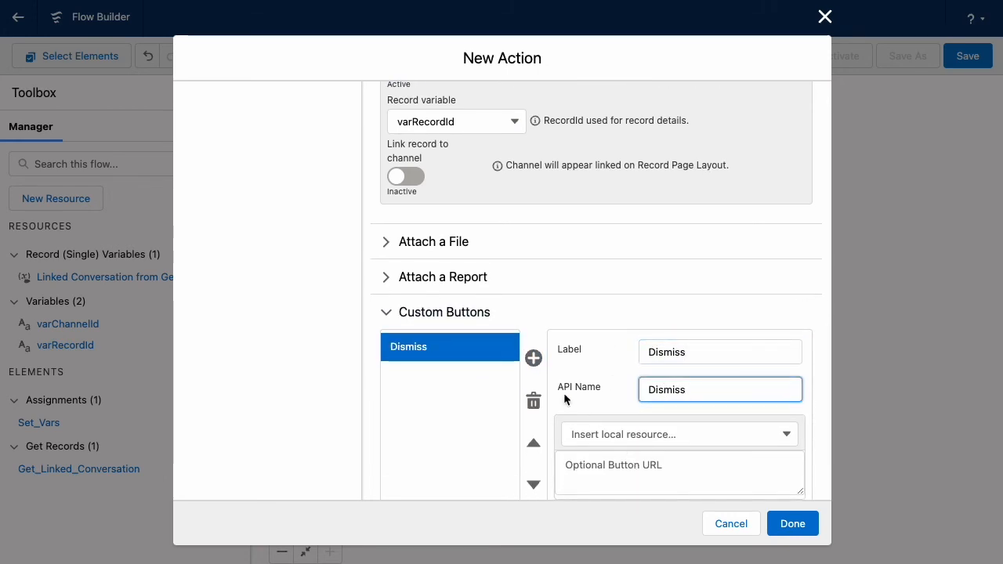
# Add a second custom button labelled "Re-open", with the API name Re-open.
pyautogui.click(533, 357)
pyautogui.moveTo(707, 352); pyautogui.dragTo(378, 360)
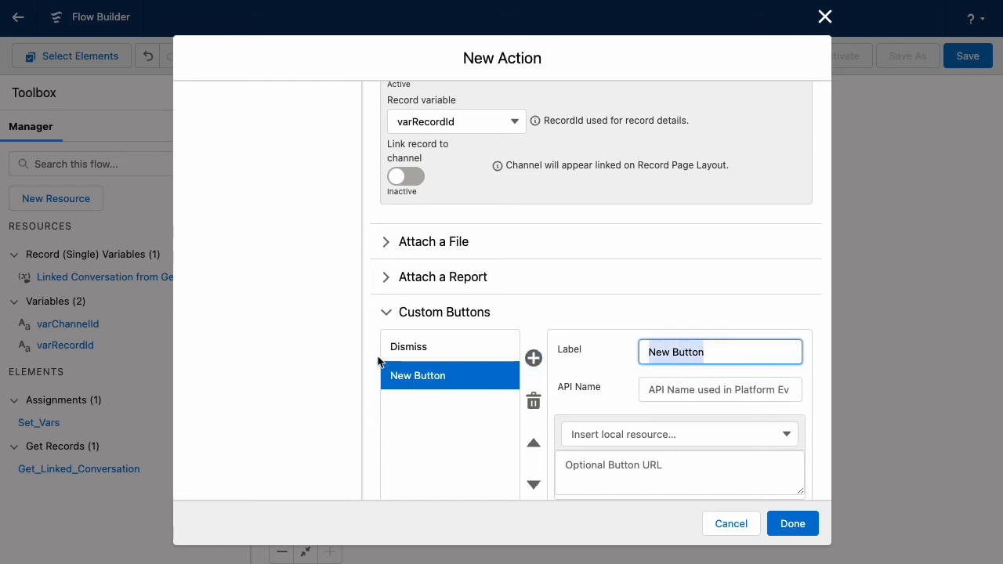
pyautogui.write('Re-open')
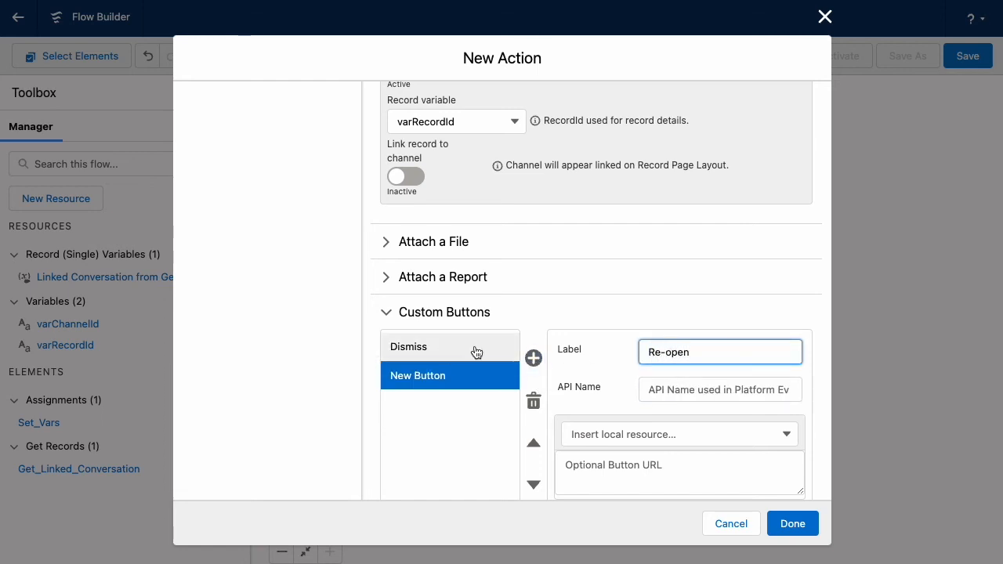
pyautogui.click(681, 404)
pyautogui.scroll(-2, 635, 428)
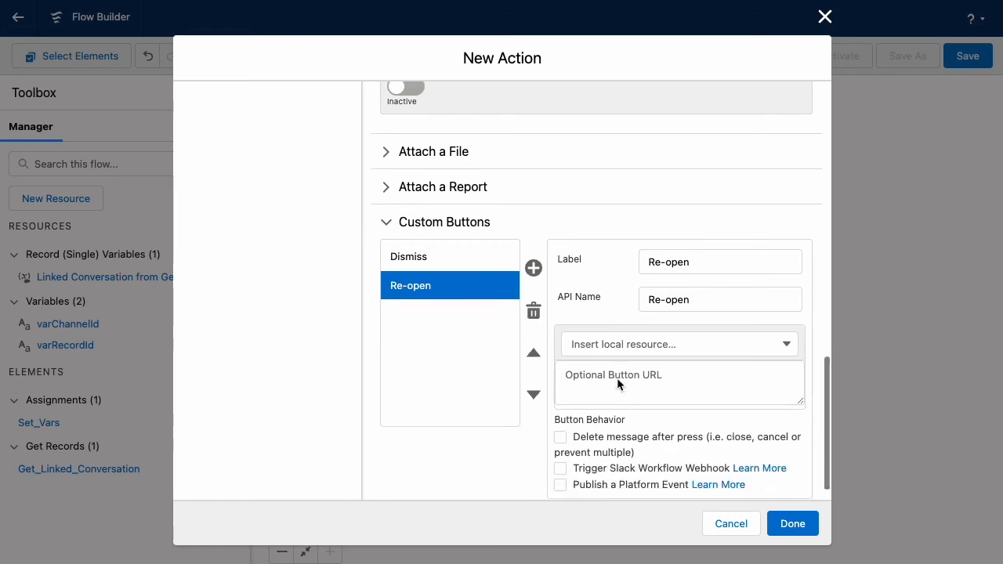
# Set Dismiss to delete the message after press and Re-open to publish a platform event without requiring authentication, and finish the action.
pyautogui.click(453, 258)
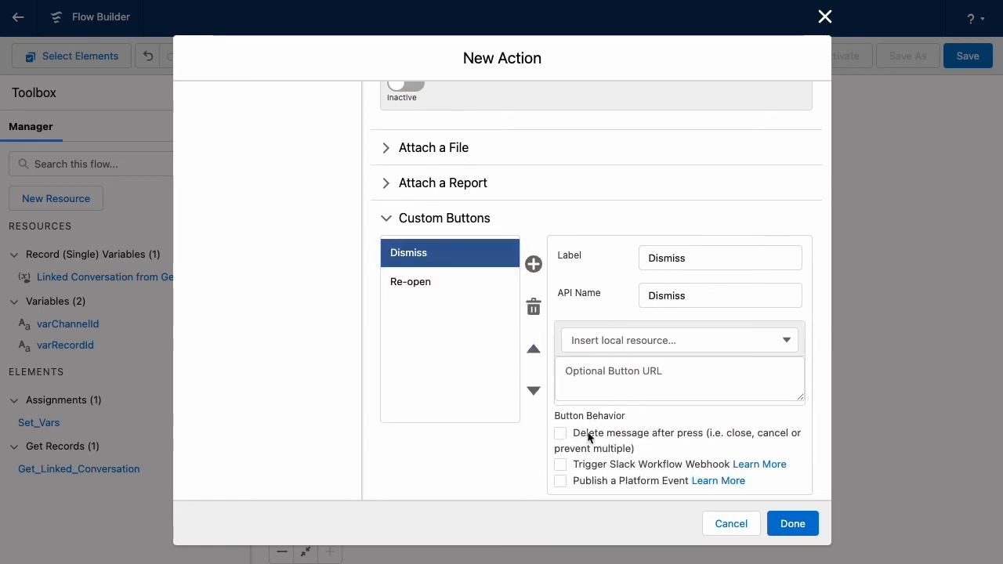
pyautogui.click(560, 433)
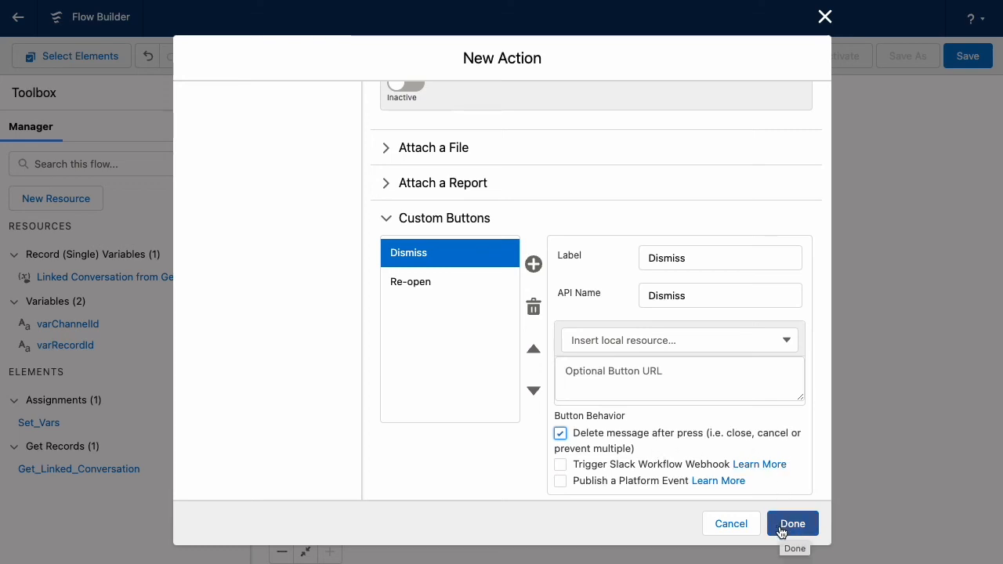
pyautogui.click(411, 288)
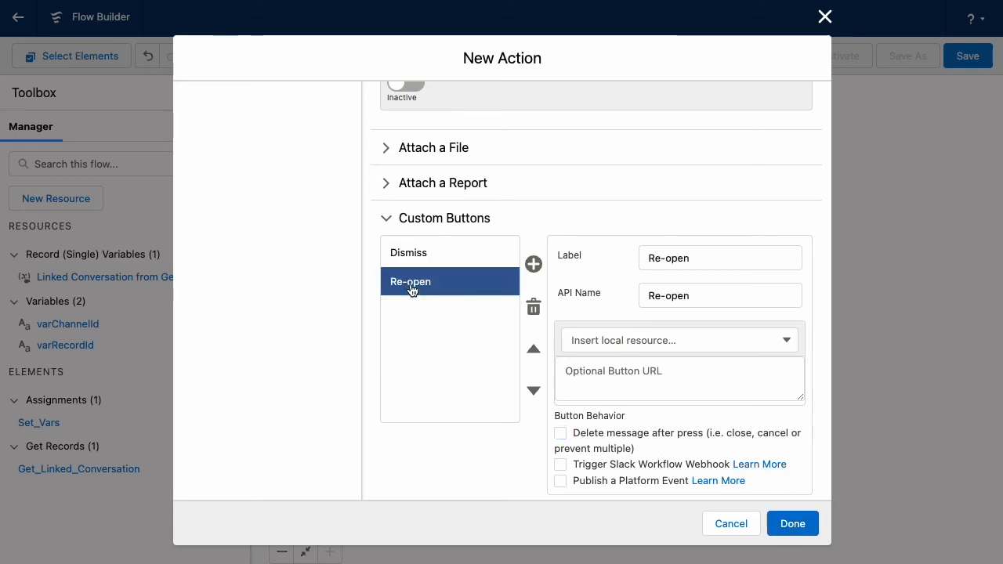
pyautogui.click(560, 481)
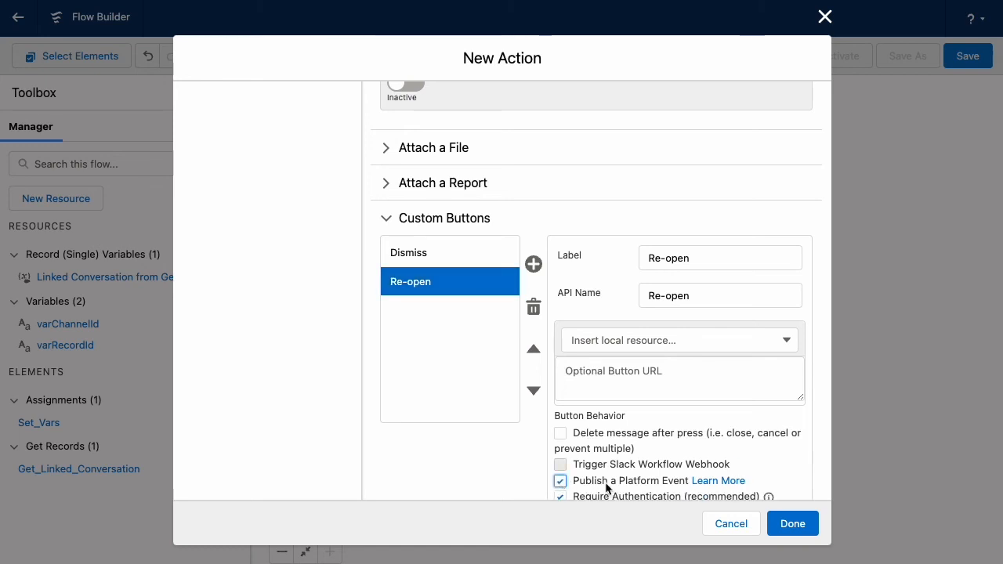
pyautogui.scroll(-1, 606, 482)
pyautogui.click(624, 463)
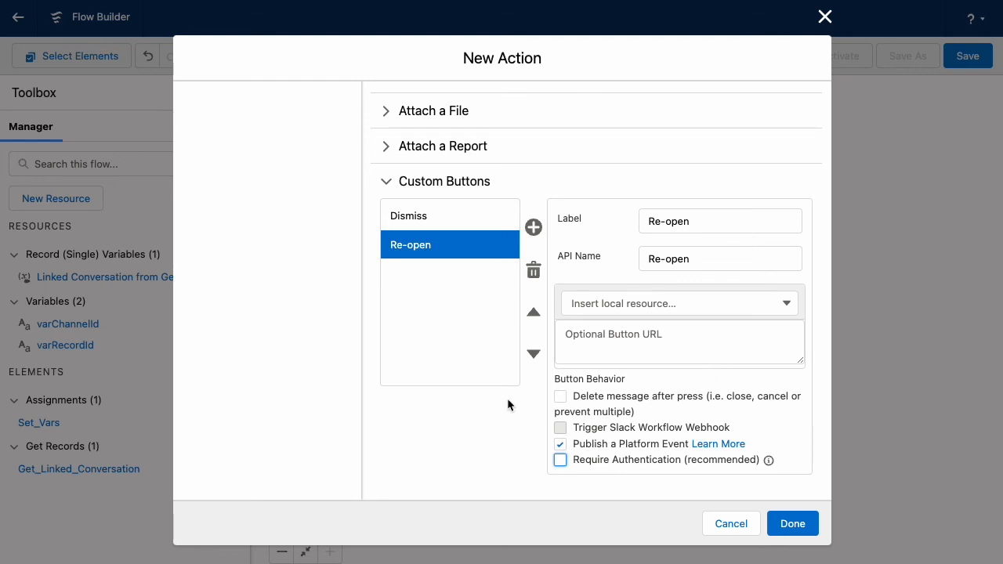
pyautogui.click(790, 523)
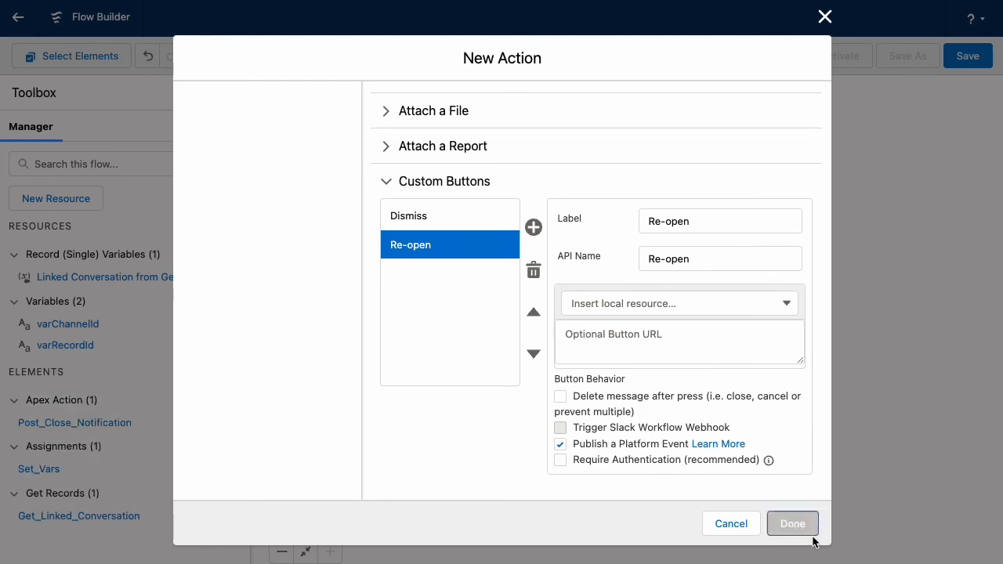
# Save the flow as "Centro Case Closed Notificaiton" with the API name Centro_Case_Closed_Notificaiton, and activate it.
pyautogui.scroll(3, 752, 298)
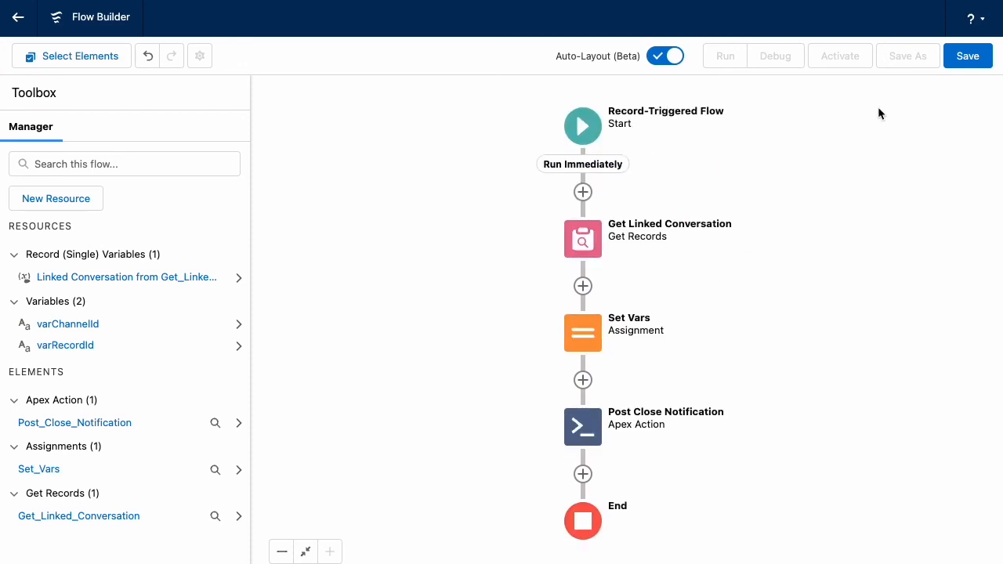
pyautogui.click(968, 61)
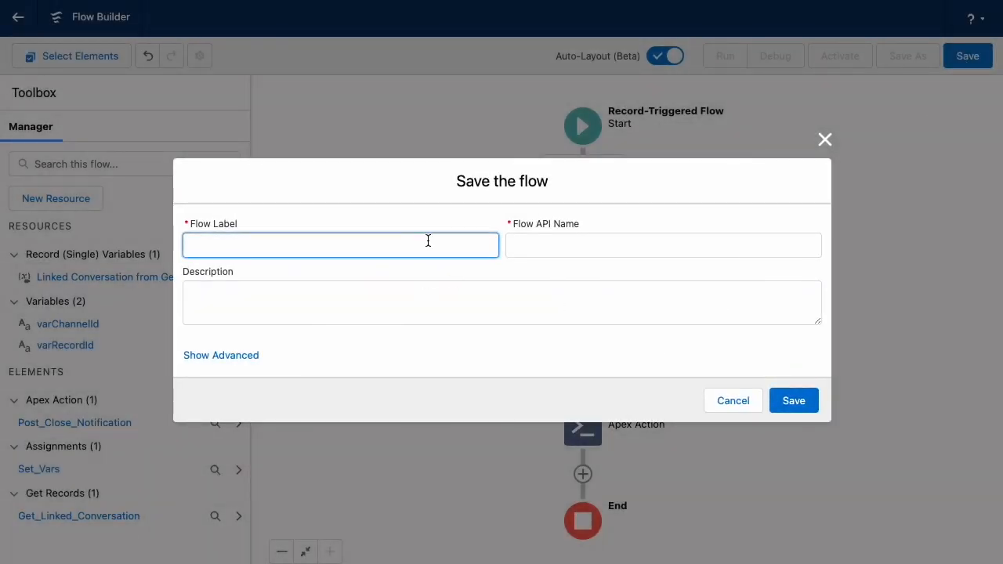
pyautogui.write('Centro Case Closed Noti')
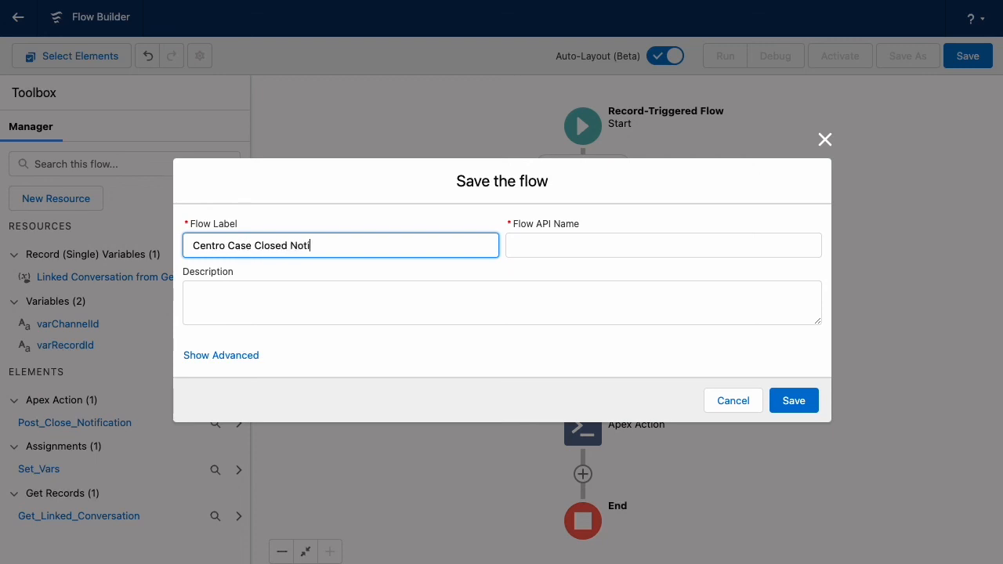
pyautogui.write('ficaiton')
pyautogui.press('Tab')
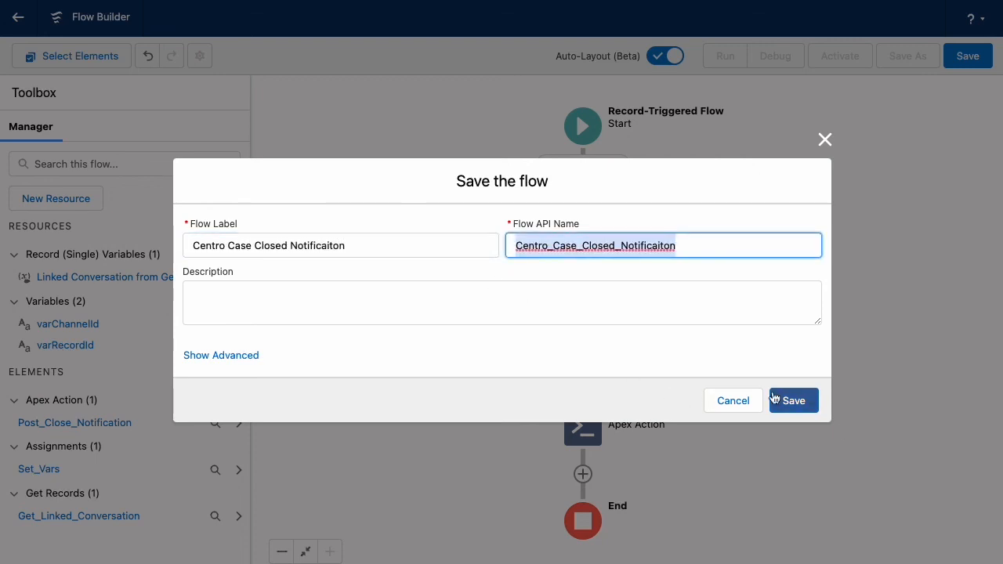
pyautogui.click(774, 398)
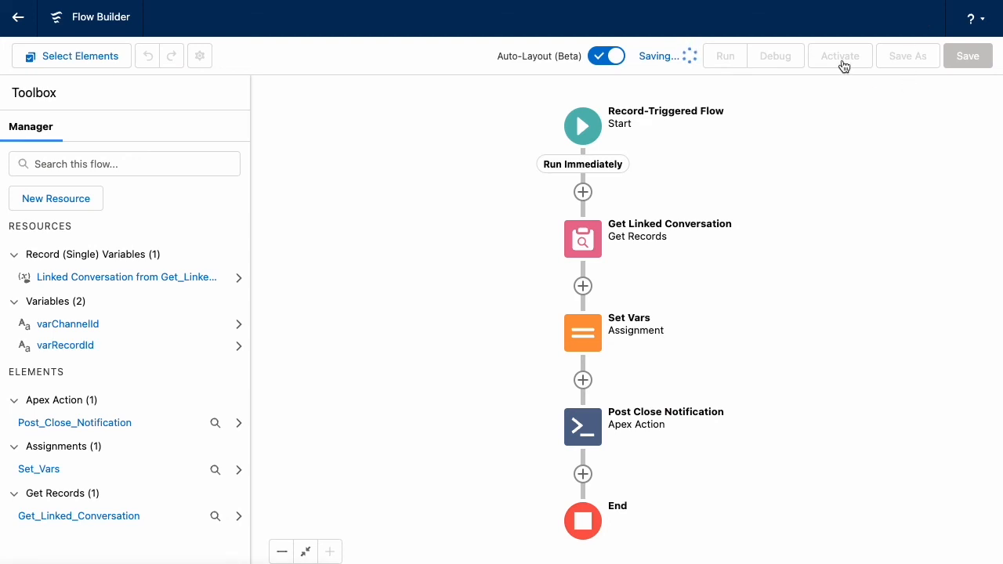
pyautogui.click(843, 63)
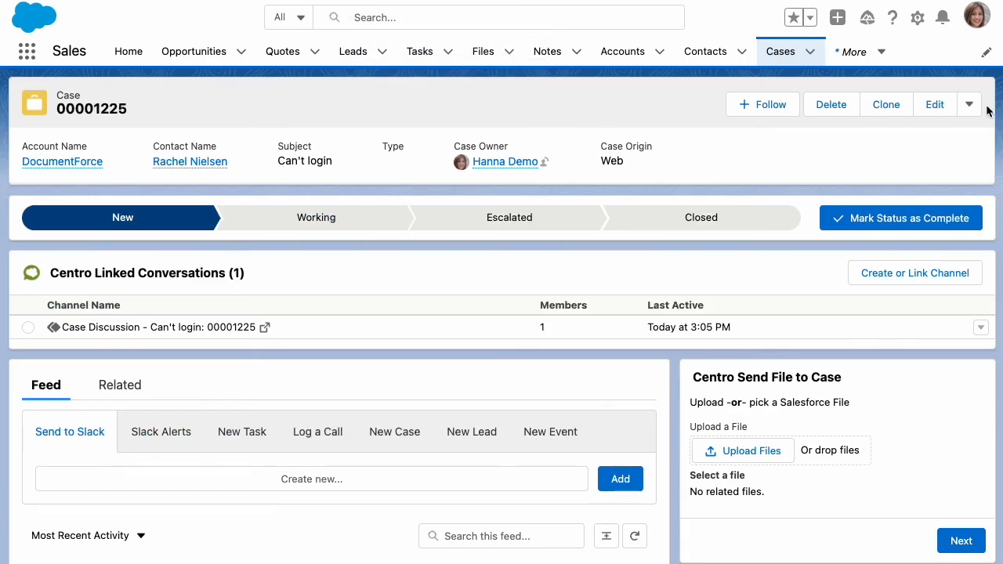
# Mark the "Can't login" case's status as Closed in Salesforce and dismiss its closing notification in Slack's ext_documentforce channel.
pyautogui.click(742, 222)
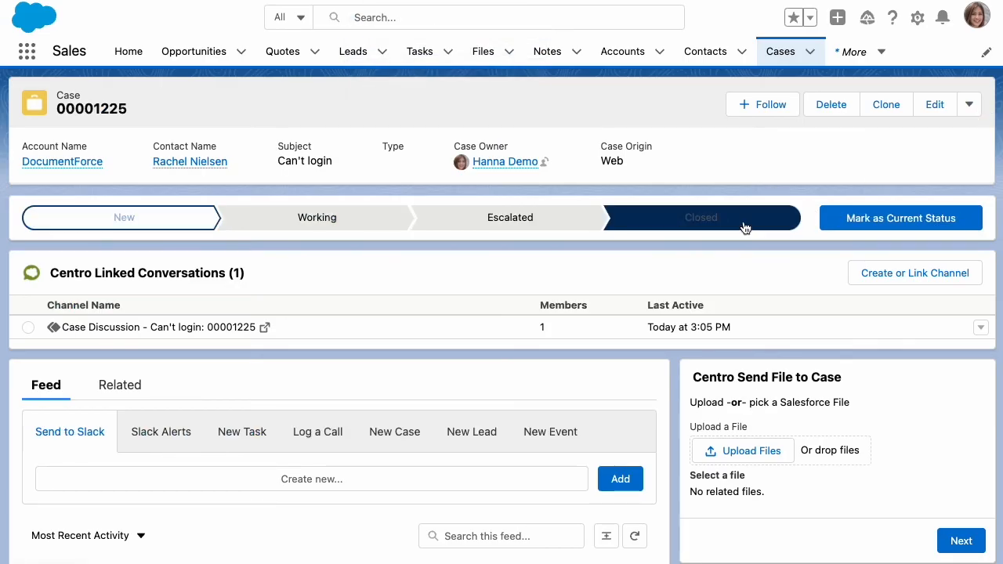
pyautogui.click(883, 224)
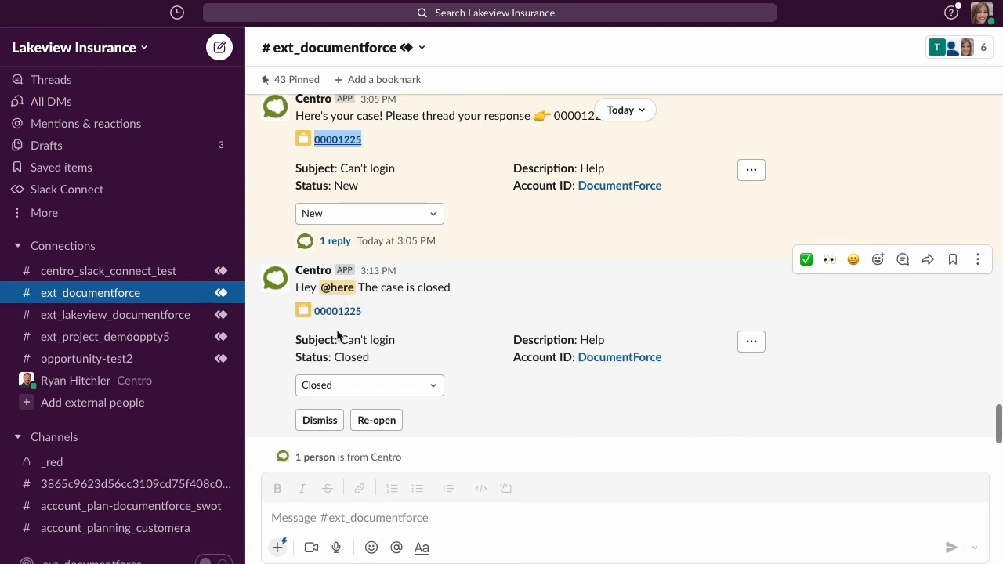
pyautogui.click(338, 420)
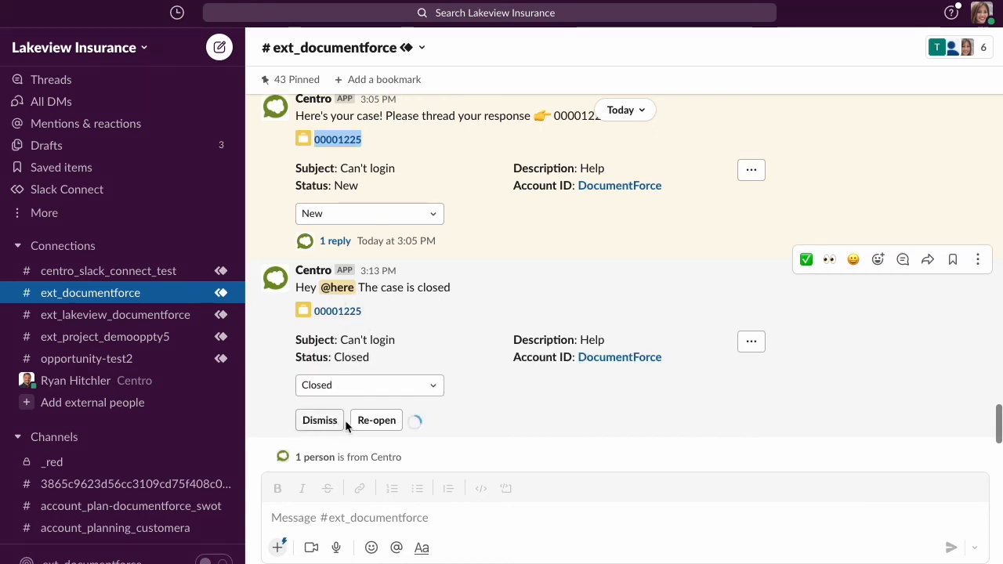